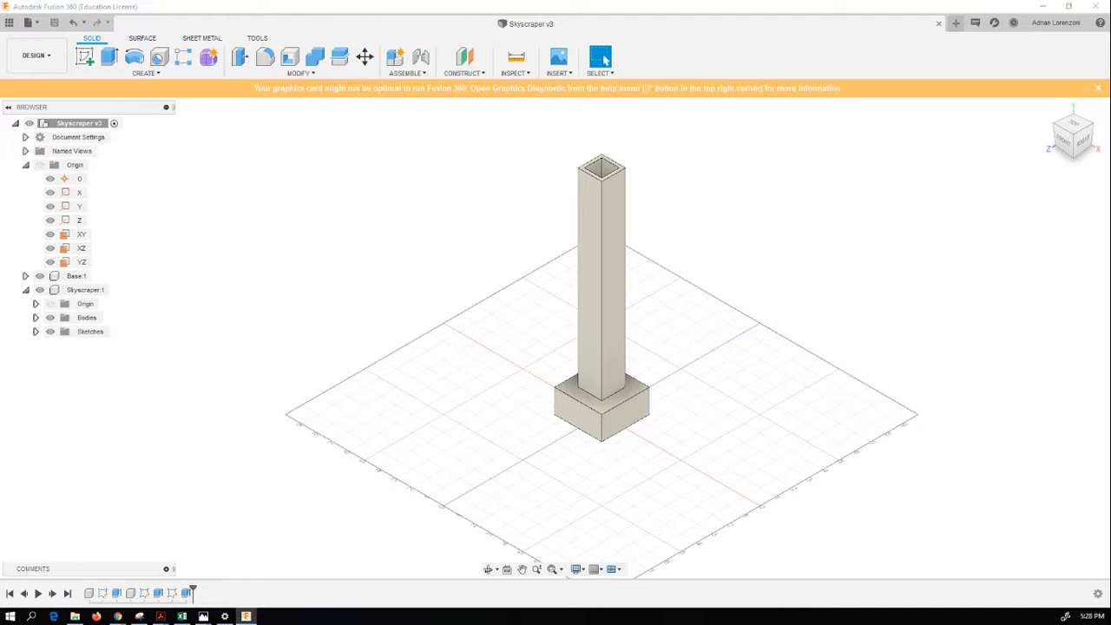
# Step: Consult the ABS properties image for yield and ultimate strength, and move it out of the way
pyautogui.moveTo(1110, 139); pyautogui.dragTo(815, 135)
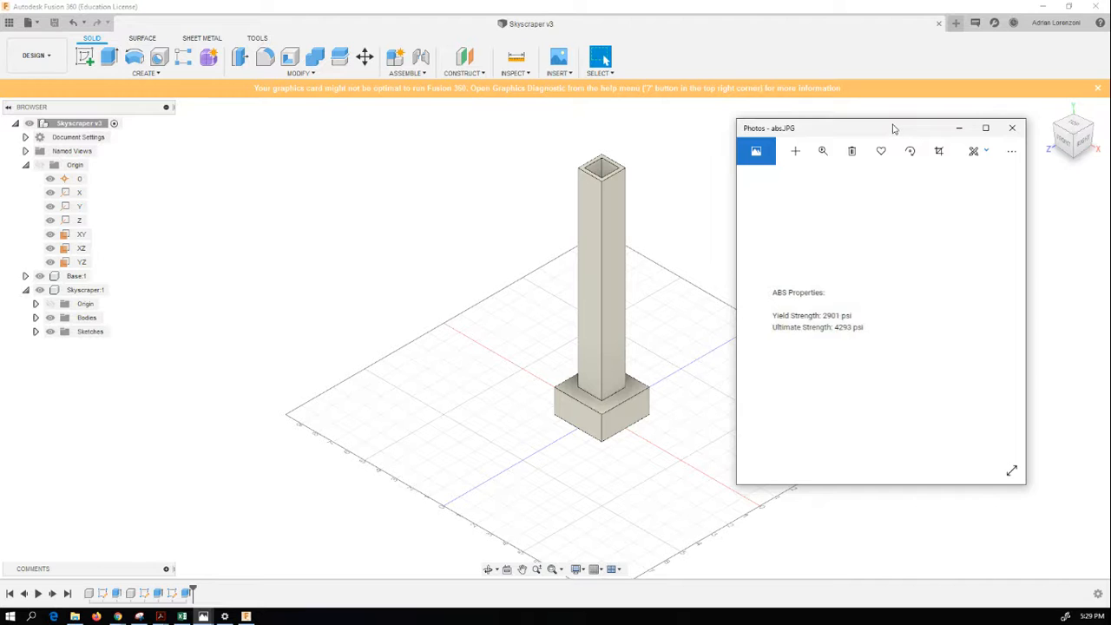
pyautogui.moveTo(894, 128); pyautogui.dragTo(1110, 132)
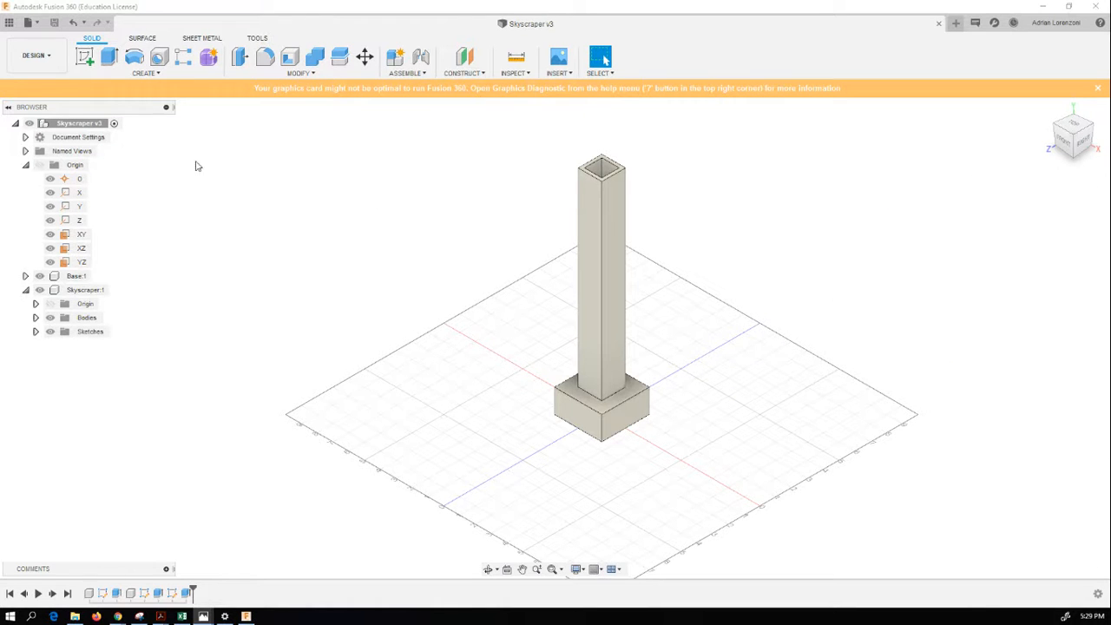
# Step: Switch to the Simulation workspace and create a Static Stress study for the skyscraper model
pyautogui.click(39, 61)
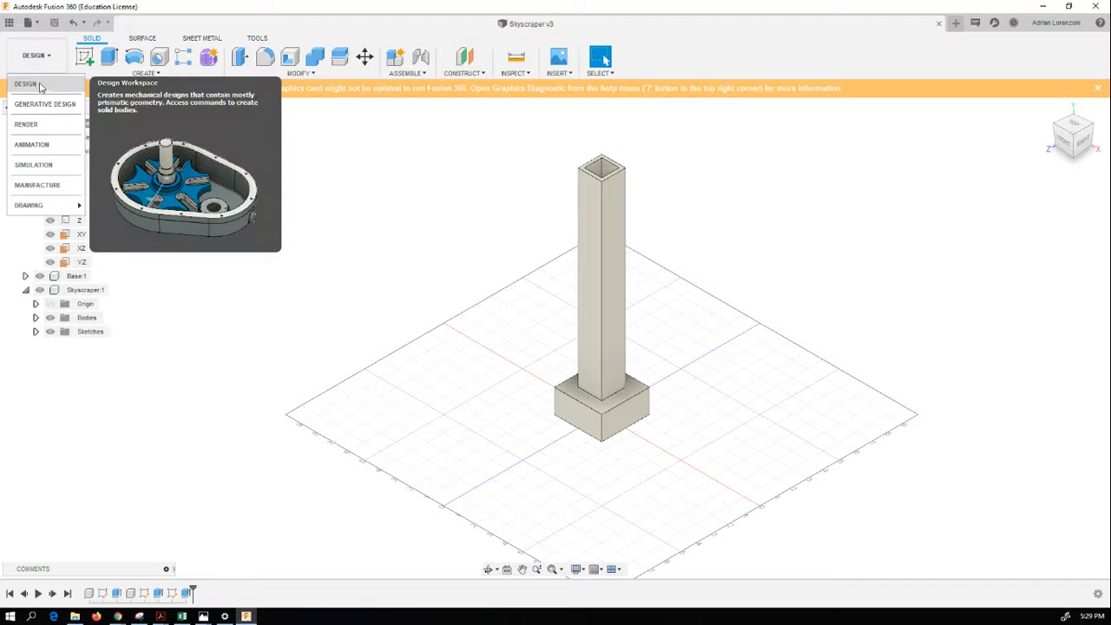
pyautogui.click(44, 166)
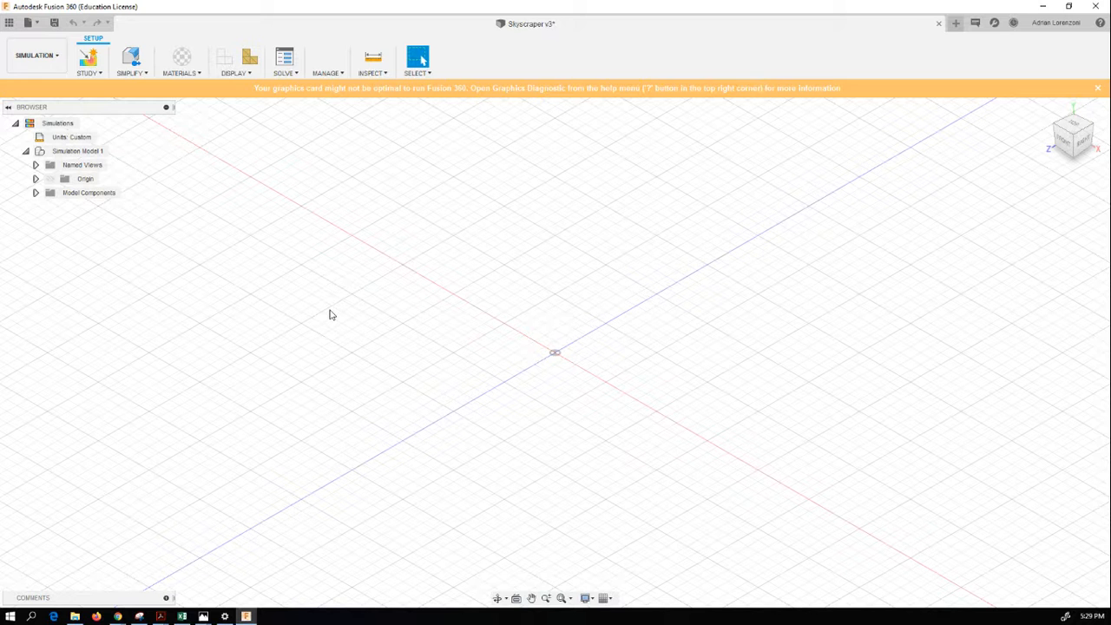
pyautogui.click(732, 412)
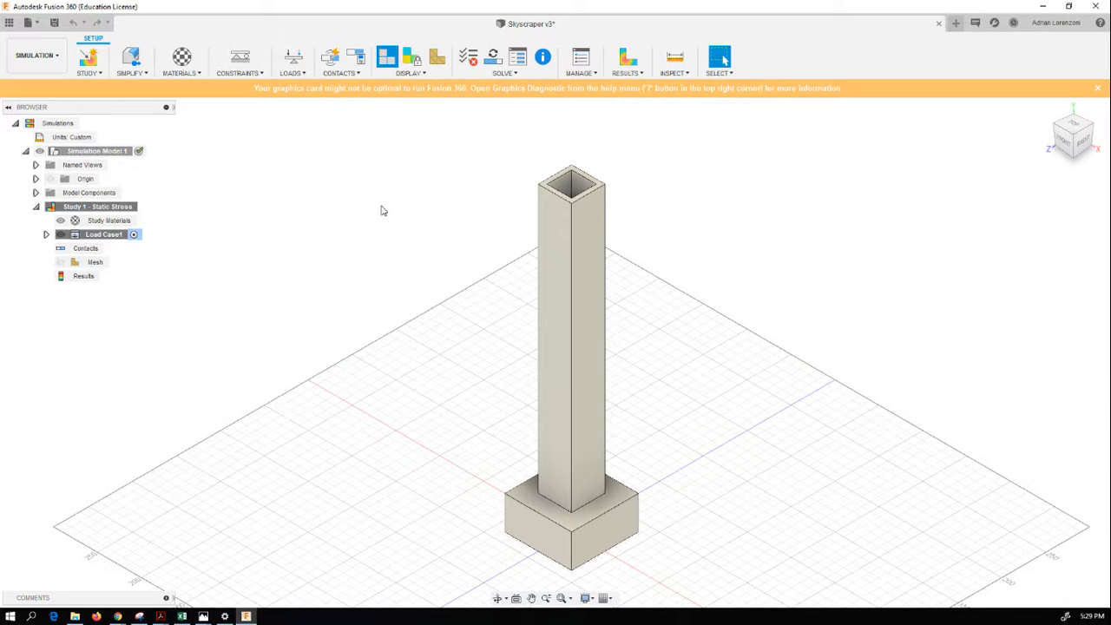
# Step: Apply a Fixed structural constraint to the two bottom faces of the skyscraper's base, locking all three axes
pyautogui.click(244, 62)
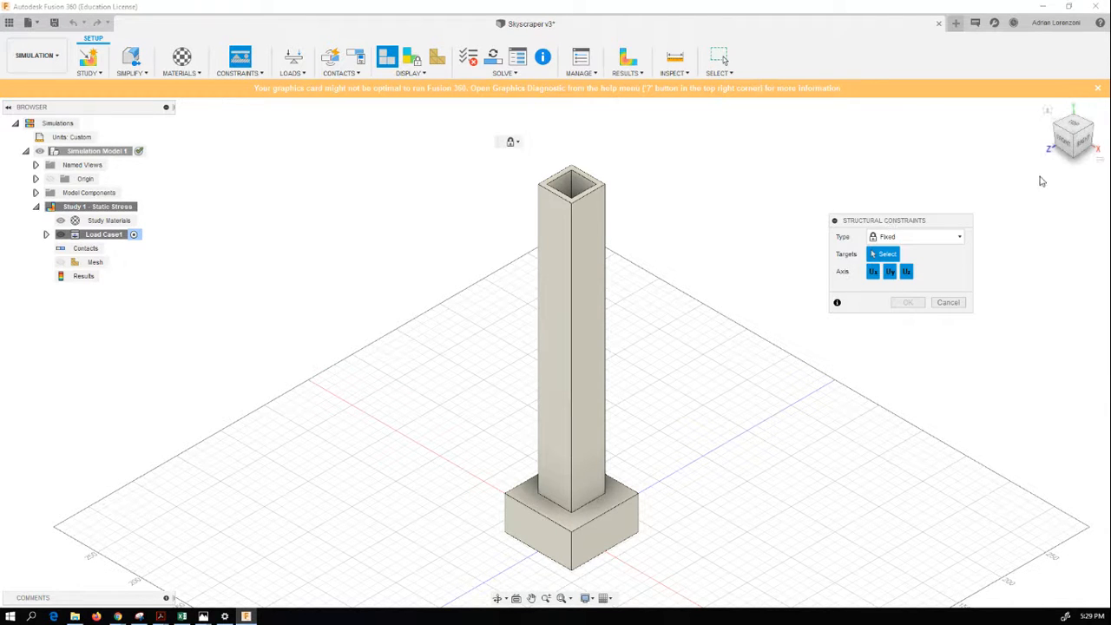
pyautogui.click(1078, 165)
pyautogui.click(569, 508)
pyautogui.click(573, 503)
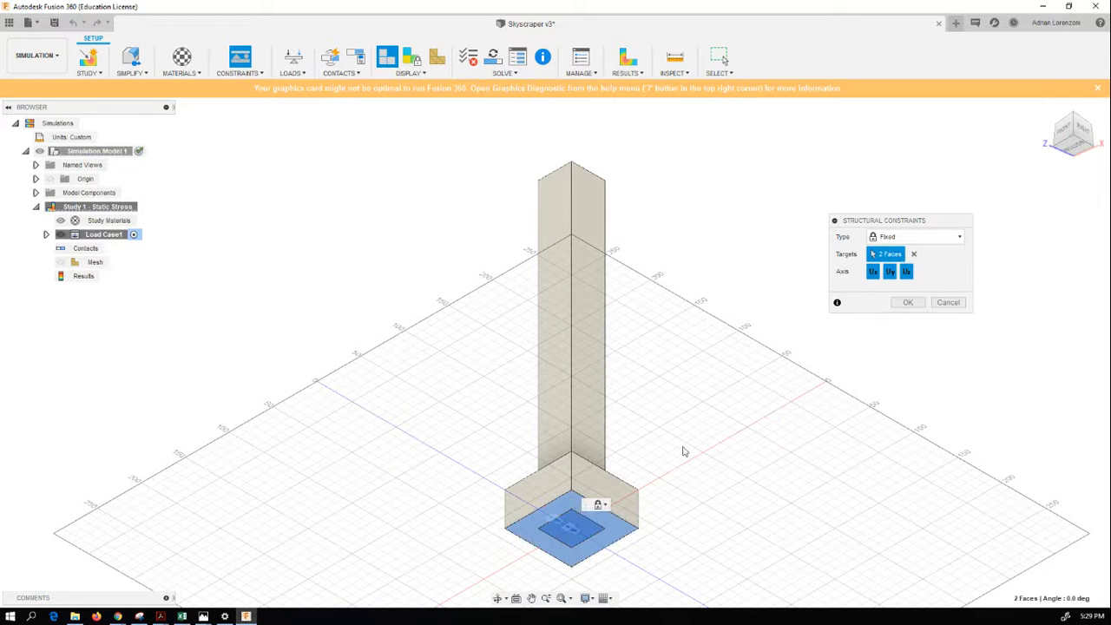
pyautogui.click(909, 302)
# Step: Generate automatic contacts between the base and the tower with a 0.10 mm solids detection tolerance
pyautogui.click(1047, 113)
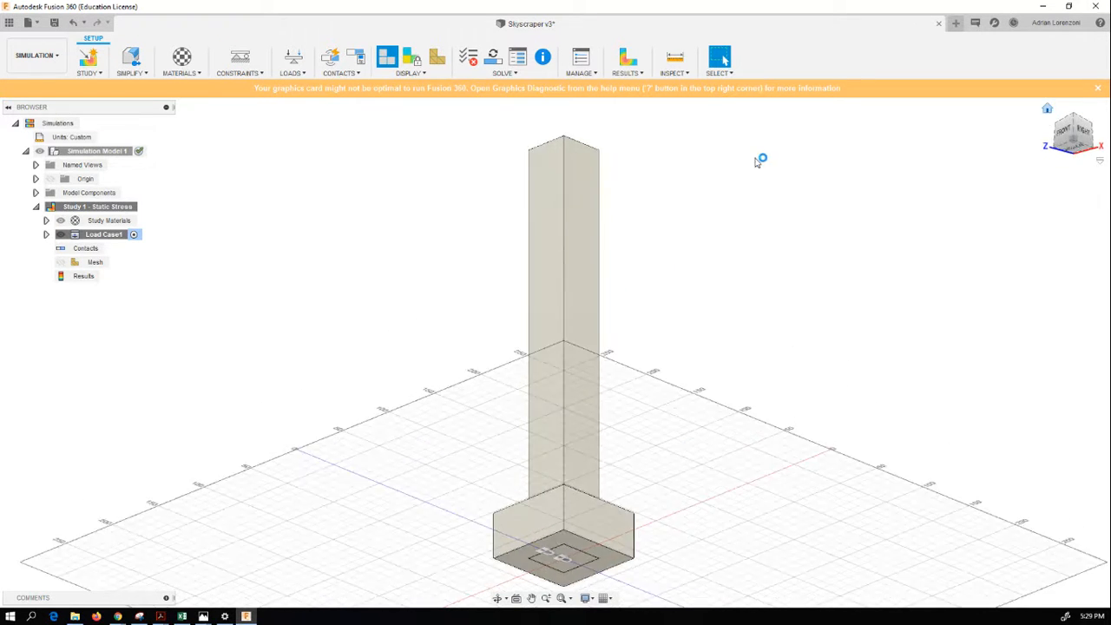
pyautogui.click(331, 57)
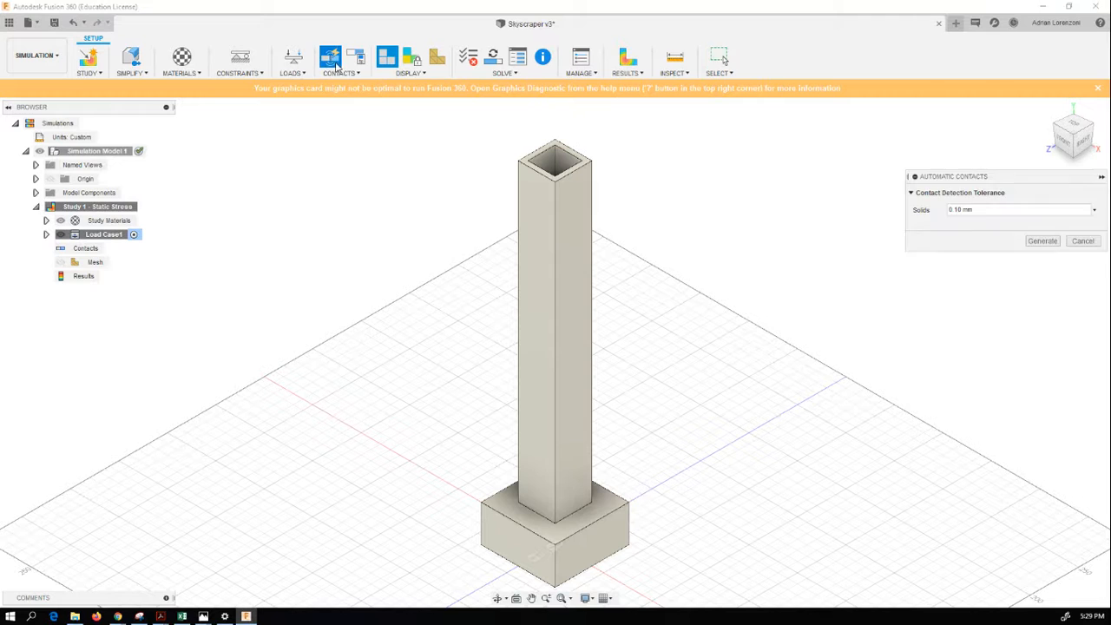
pyautogui.click(1044, 242)
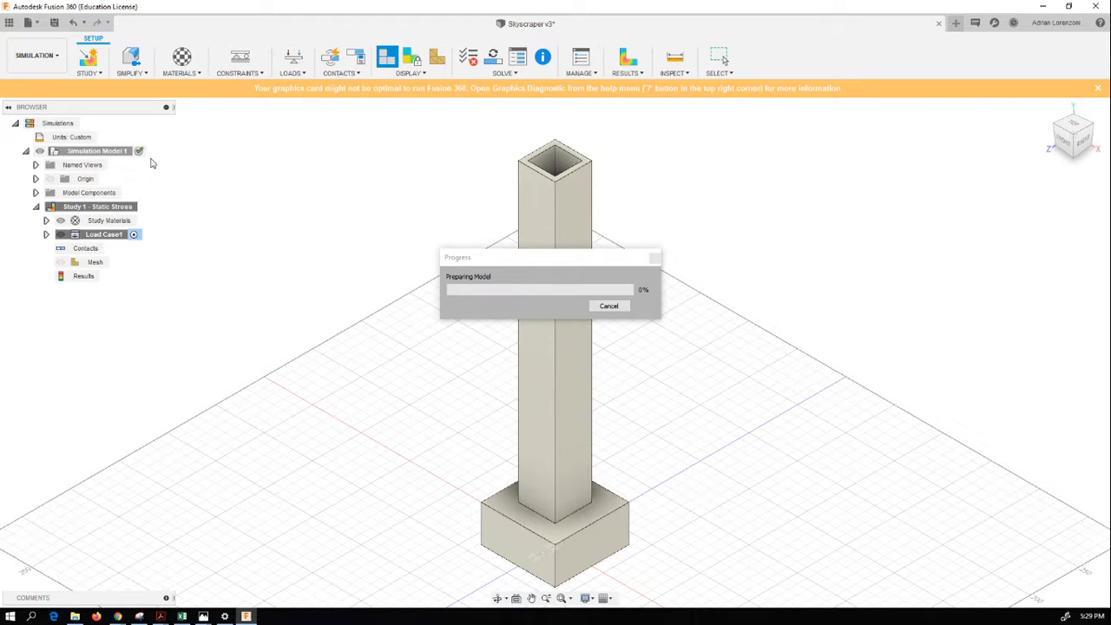
# Step: Set the length unit of the simulation's custom unit set to inches
pyautogui.click(106, 139)
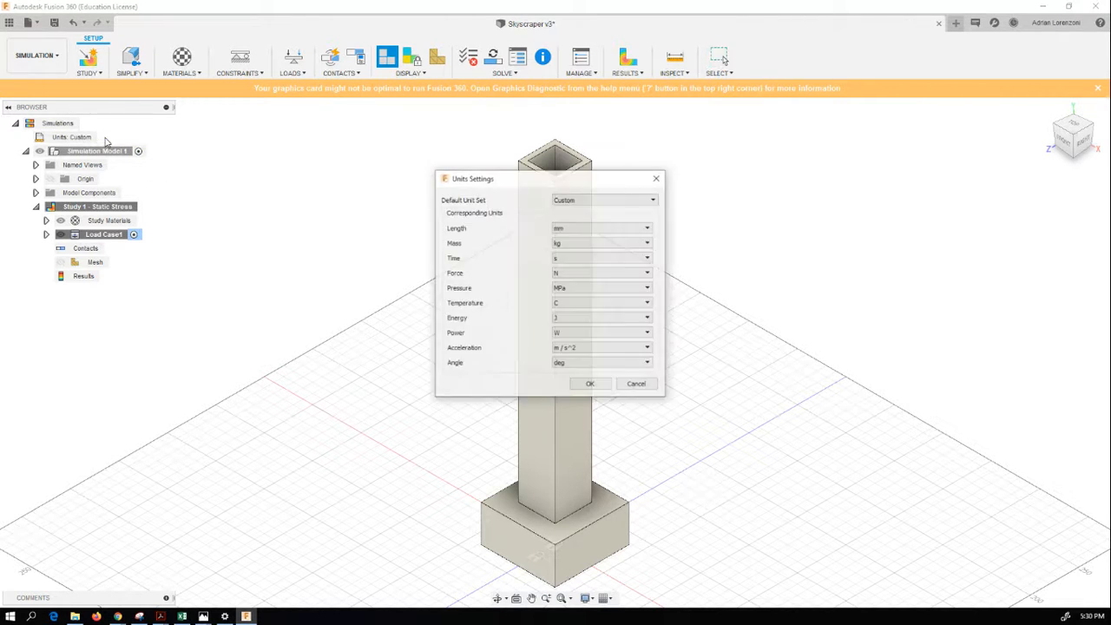
pyautogui.click(588, 227)
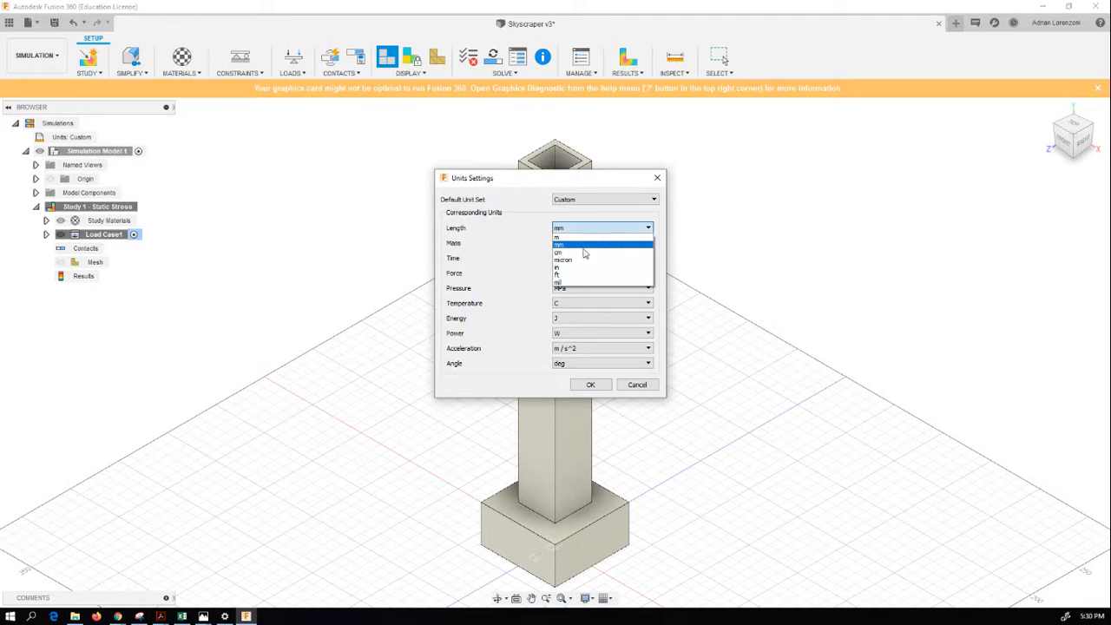
pyautogui.click(581, 267)
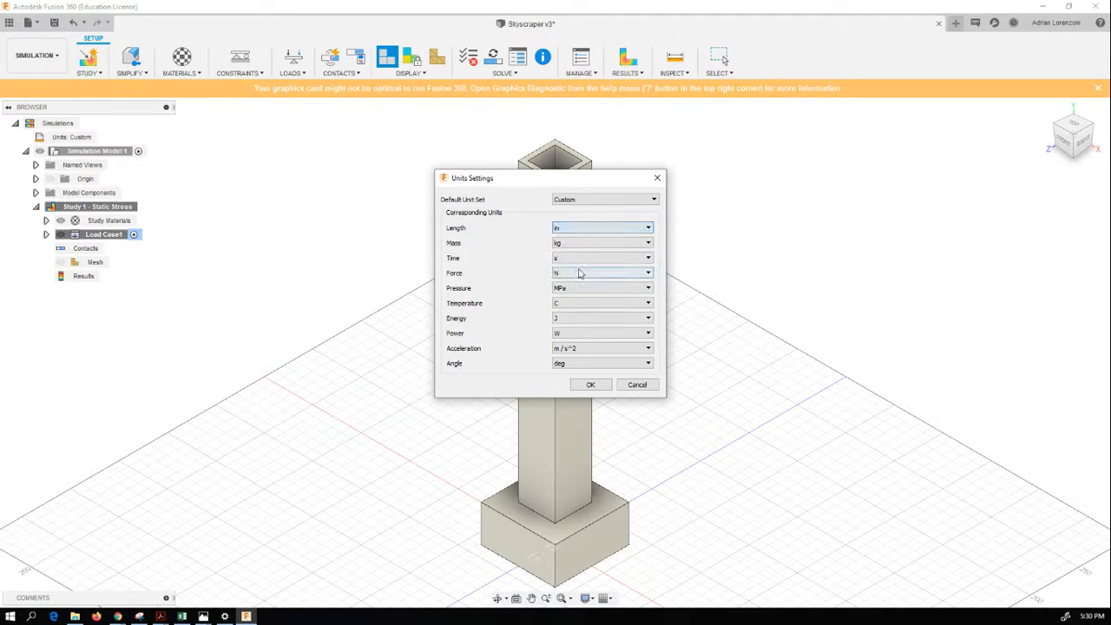
pyautogui.click(590, 385)
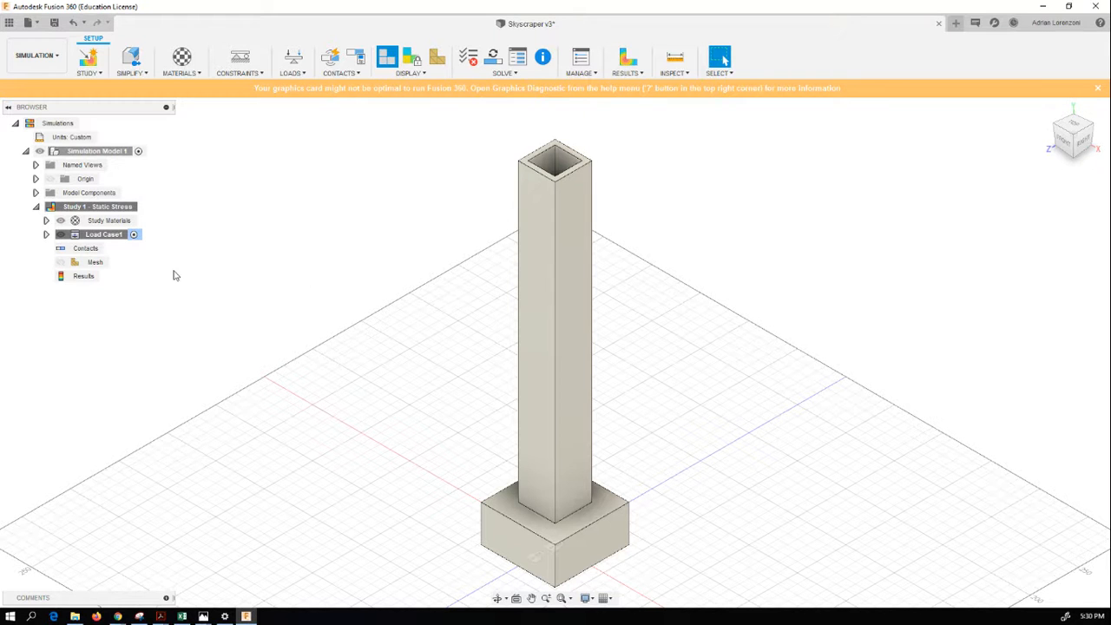
# Step: Add a force load with an Fx component of -5 N on the tower's outer top edge along its right face
pyautogui.click(293, 57)
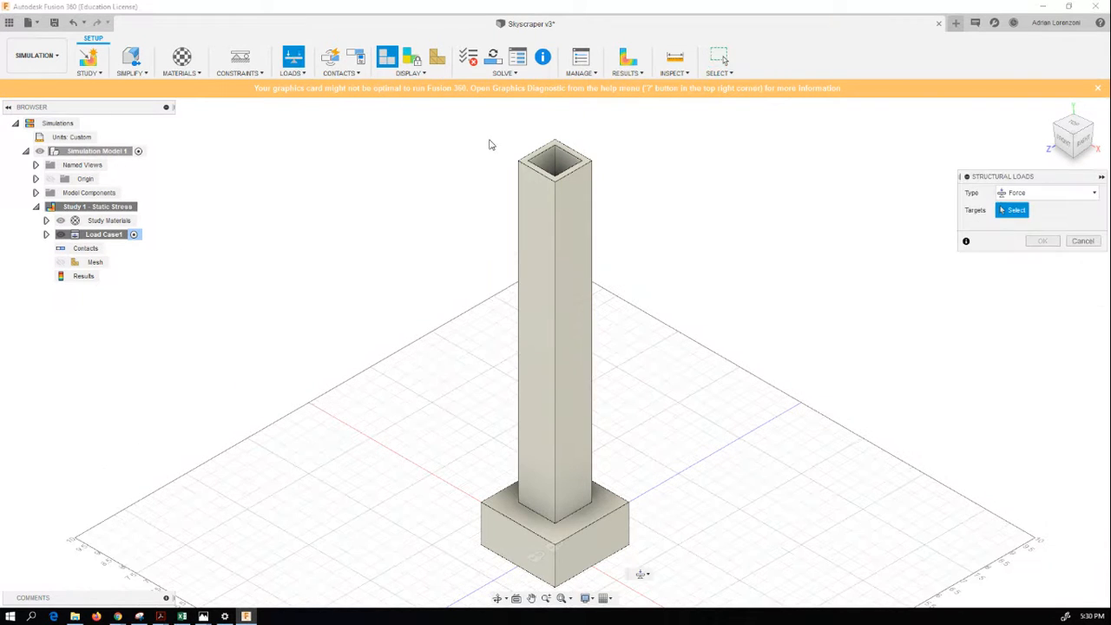
pyautogui.click(581, 175)
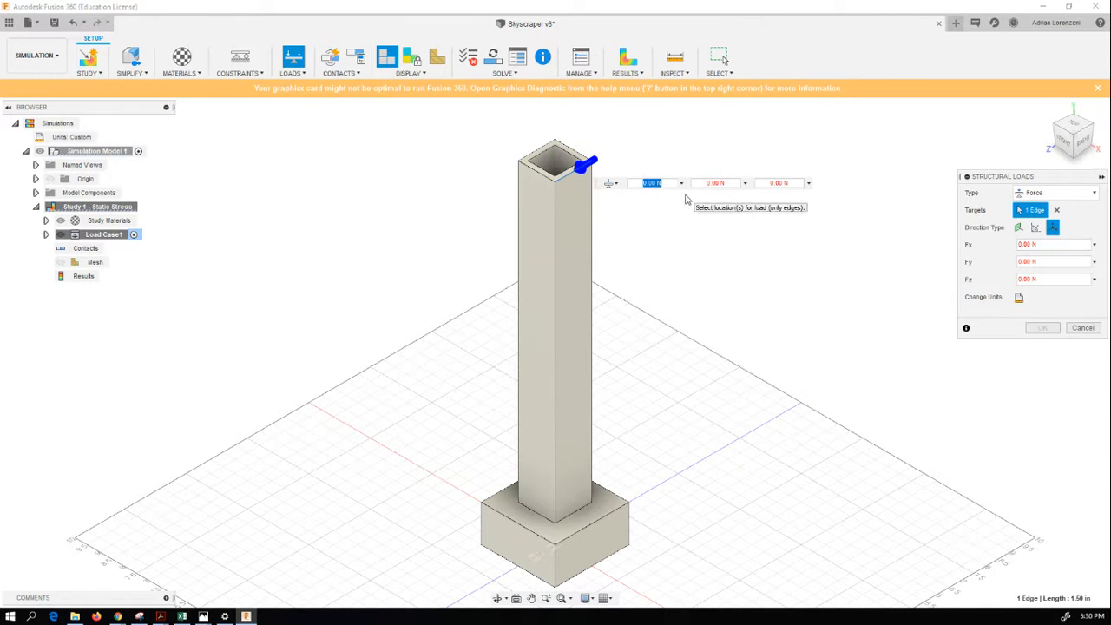
pyautogui.press('BackSpace')
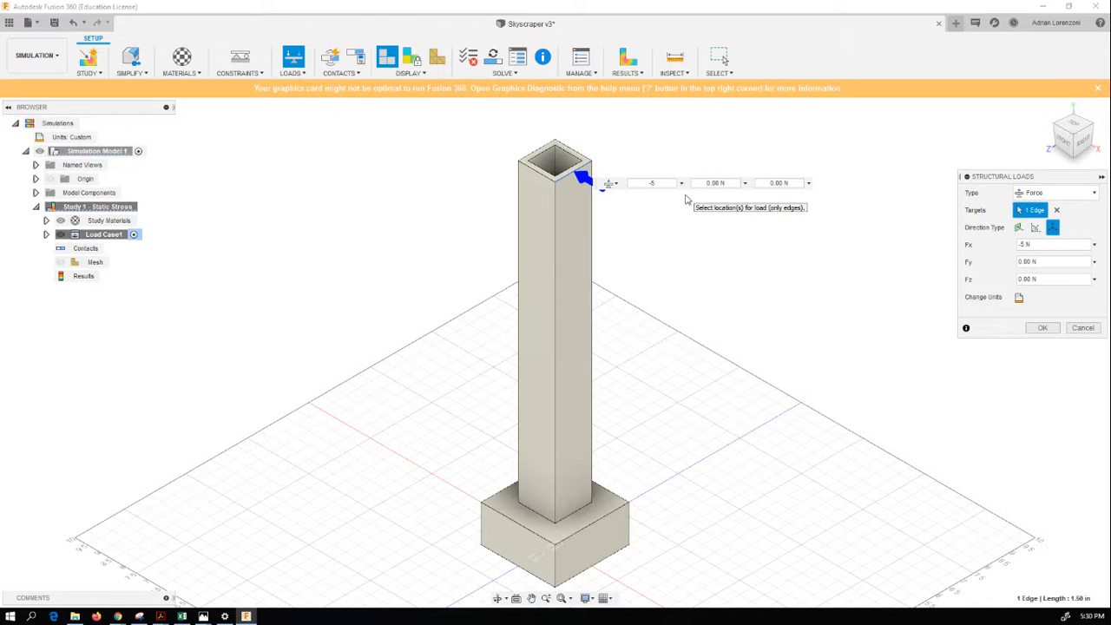
pyautogui.press('Return')
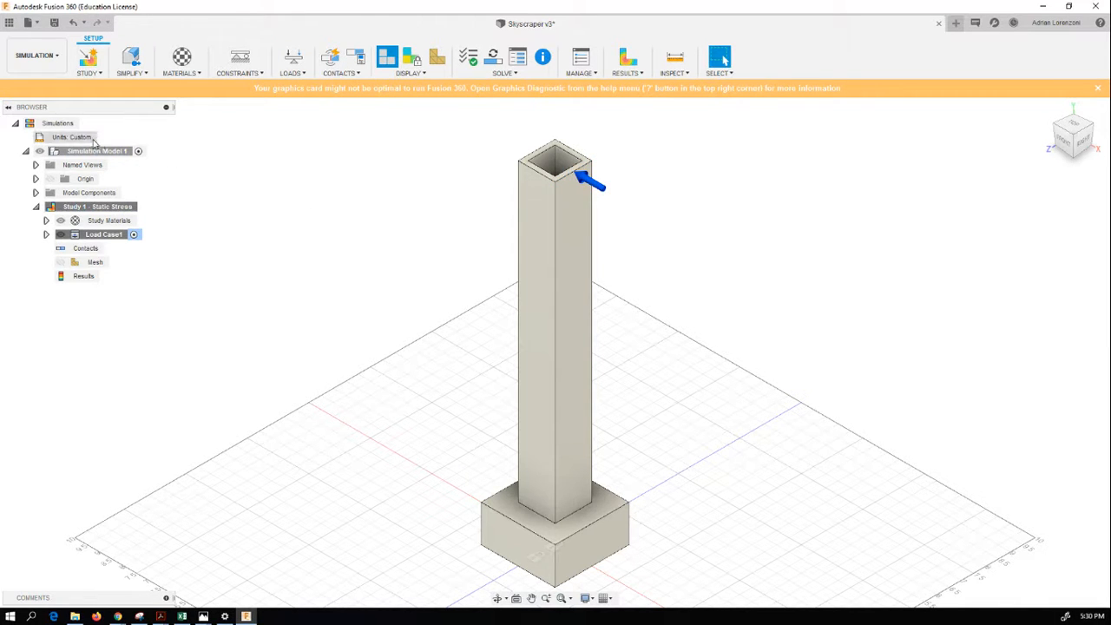
# Step: Change the simulation's default unit set to U.S. (in)
pyautogui.click(107, 137)
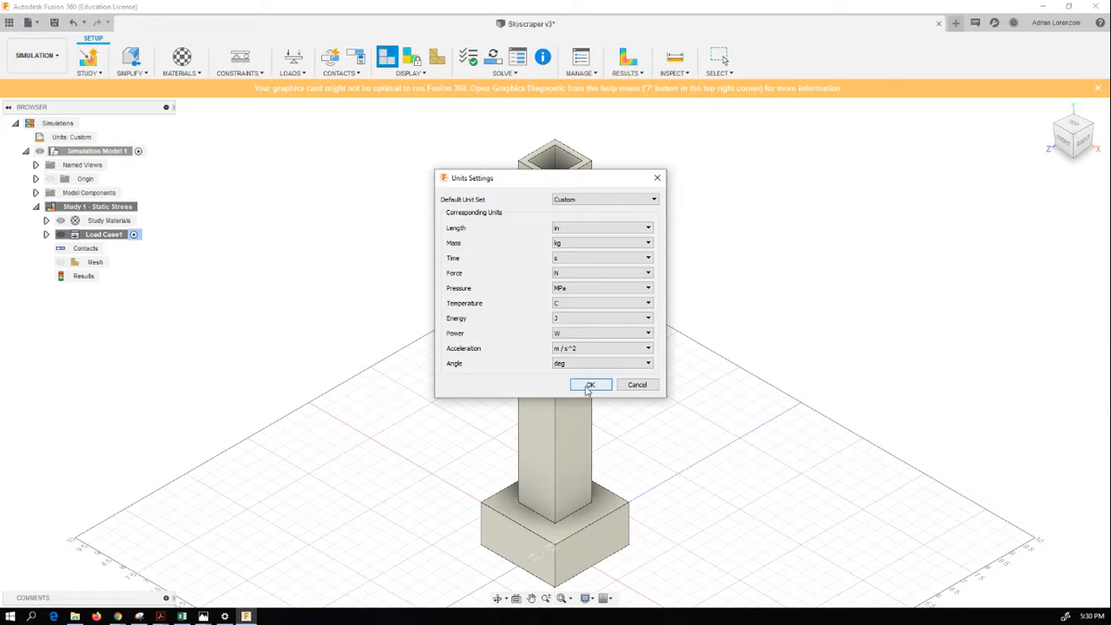
pyautogui.click(605, 201)
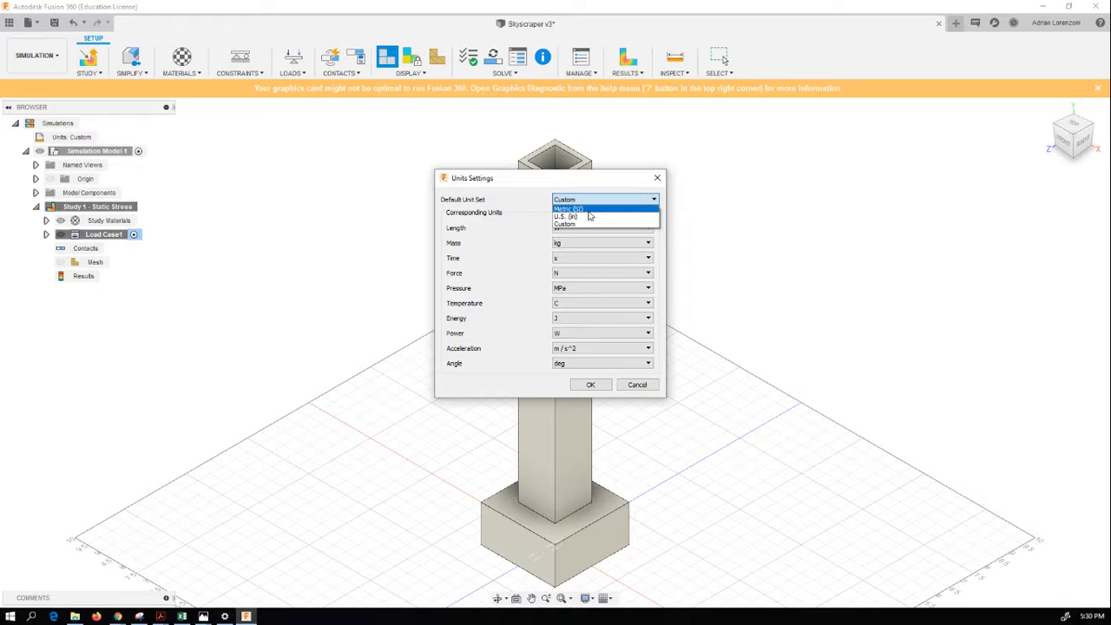
pyautogui.click(589, 210)
pyautogui.click(589, 202)
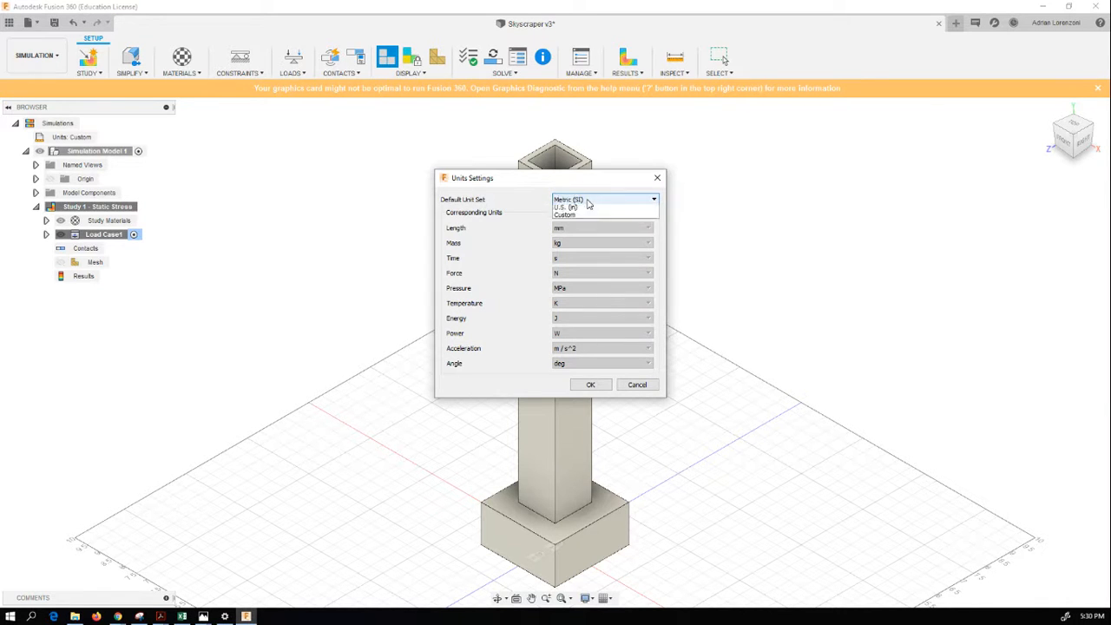
pyautogui.click(586, 217)
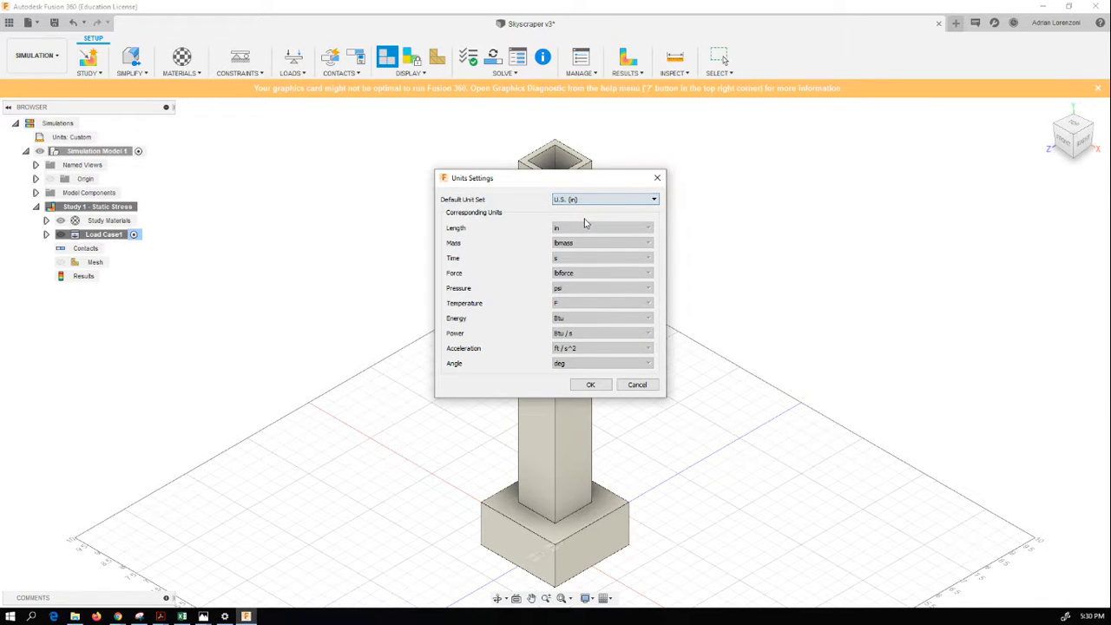
pyautogui.click(590, 385)
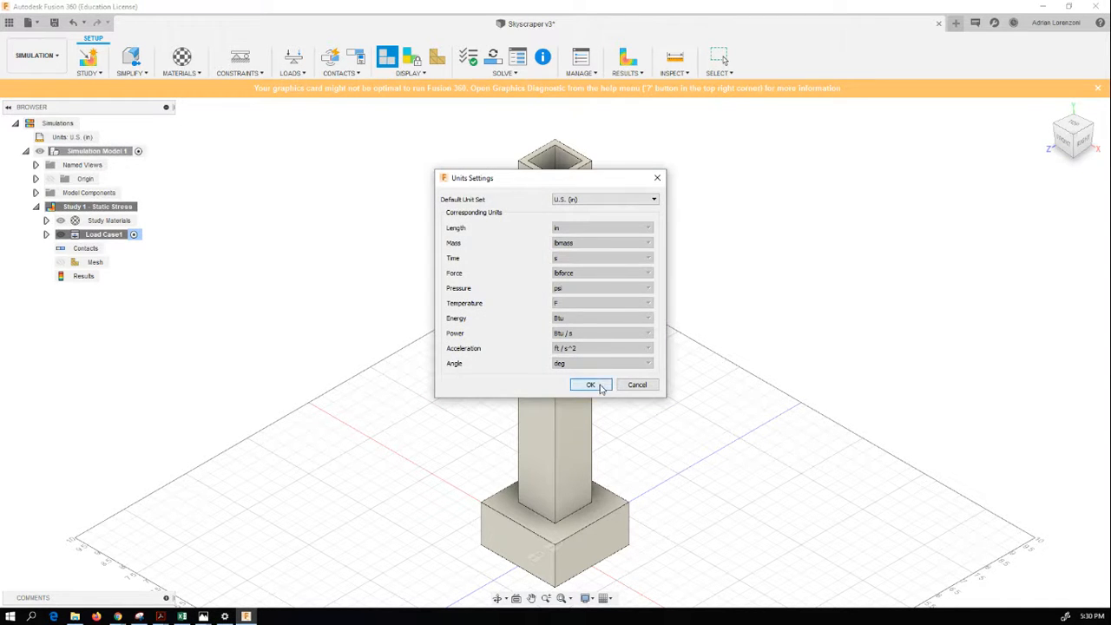
pyautogui.click(597, 384)
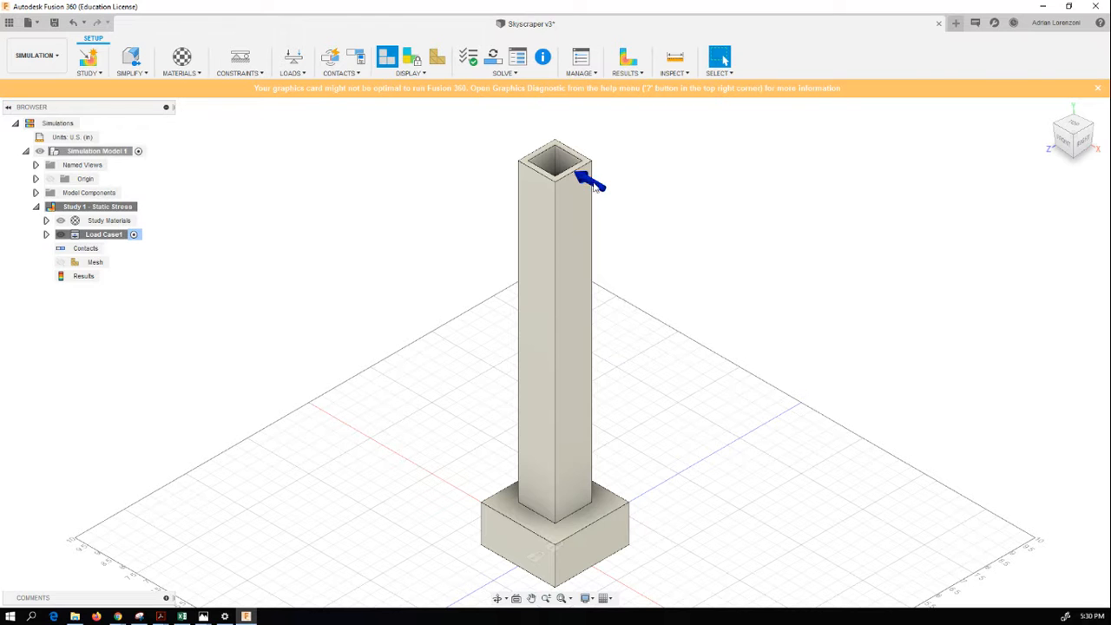
# Step: Edit the force on the tower's top edge so that its Fx component is -5 lbforce
pyautogui.doubleClick(594, 184)
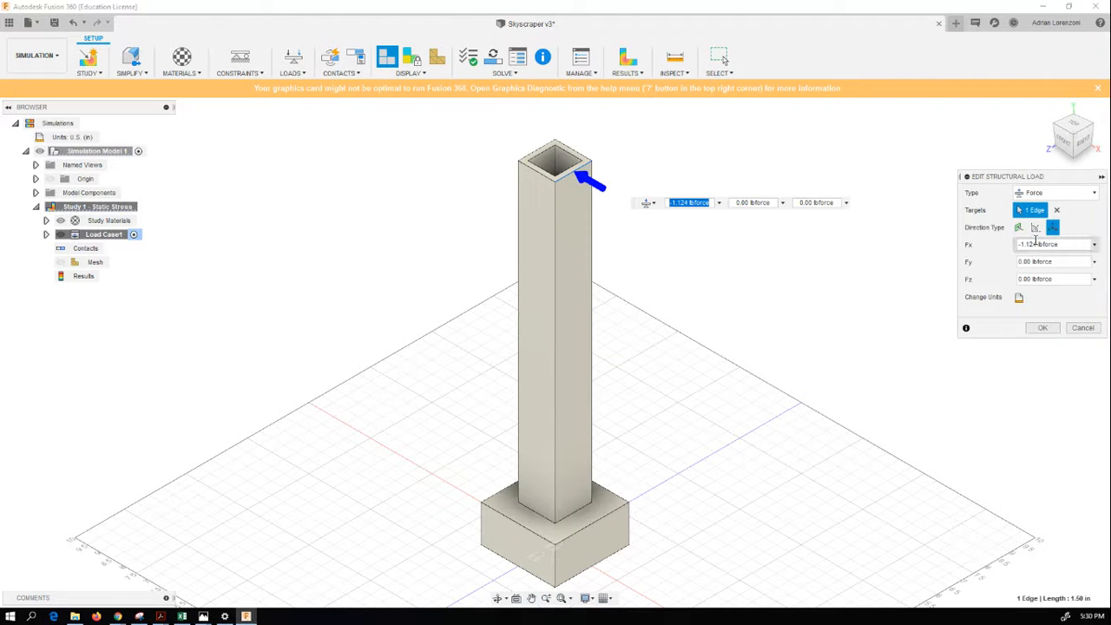
pyautogui.click(1072, 244)
pyautogui.write('-5')
pyautogui.press('Return')
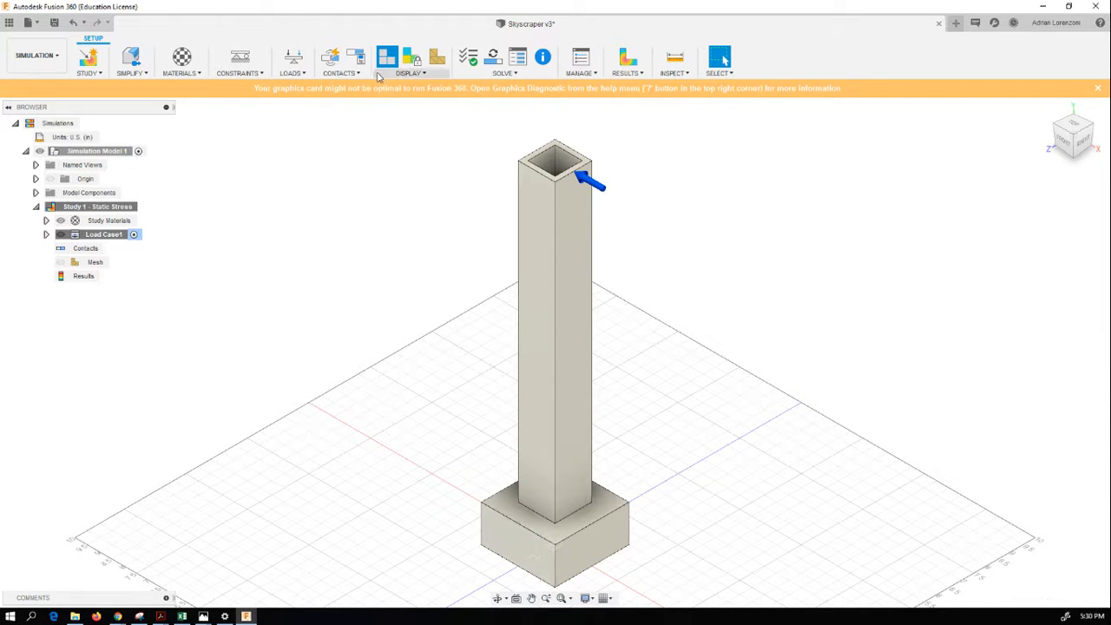
# Step: Solve the static stress study on the cloud and close the job status once it completes
pyautogui.click(493, 58)
pyautogui.click(712, 450)
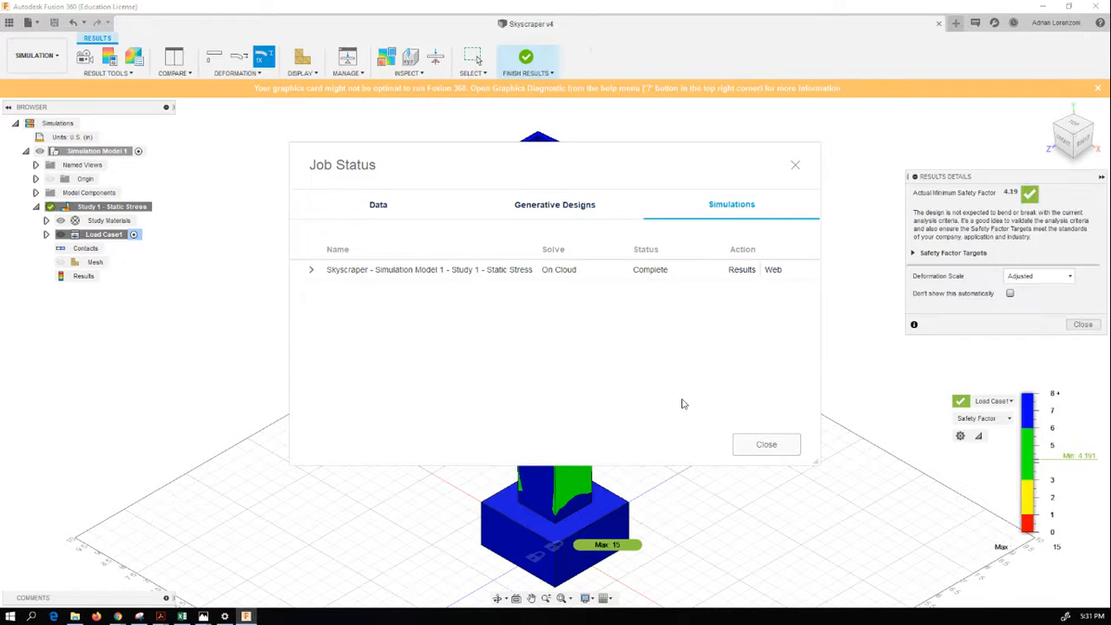
pyautogui.click(766, 447)
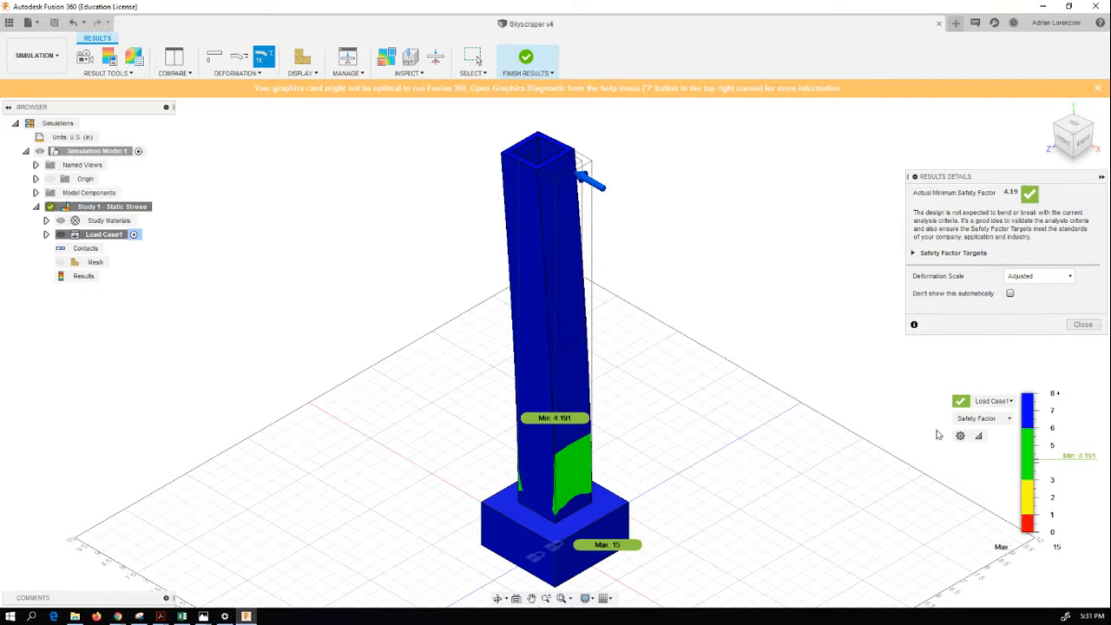
# Step: Show the Von Mises stress result in psi on the skyscraper and play its animation
pyautogui.click(1007, 420)
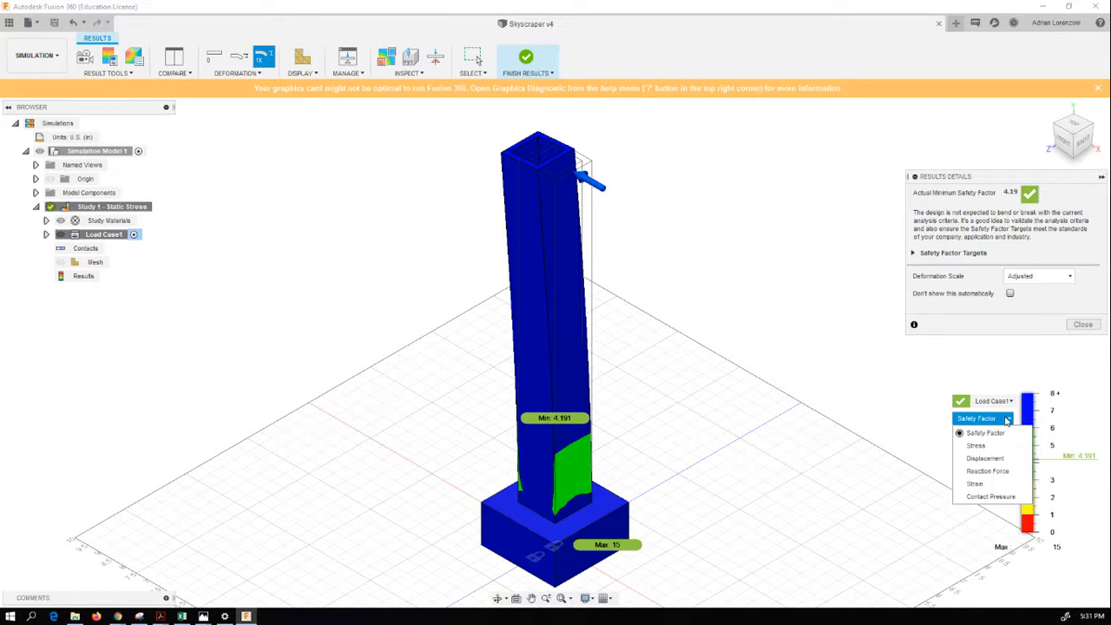
pyautogui.click(985, 445)
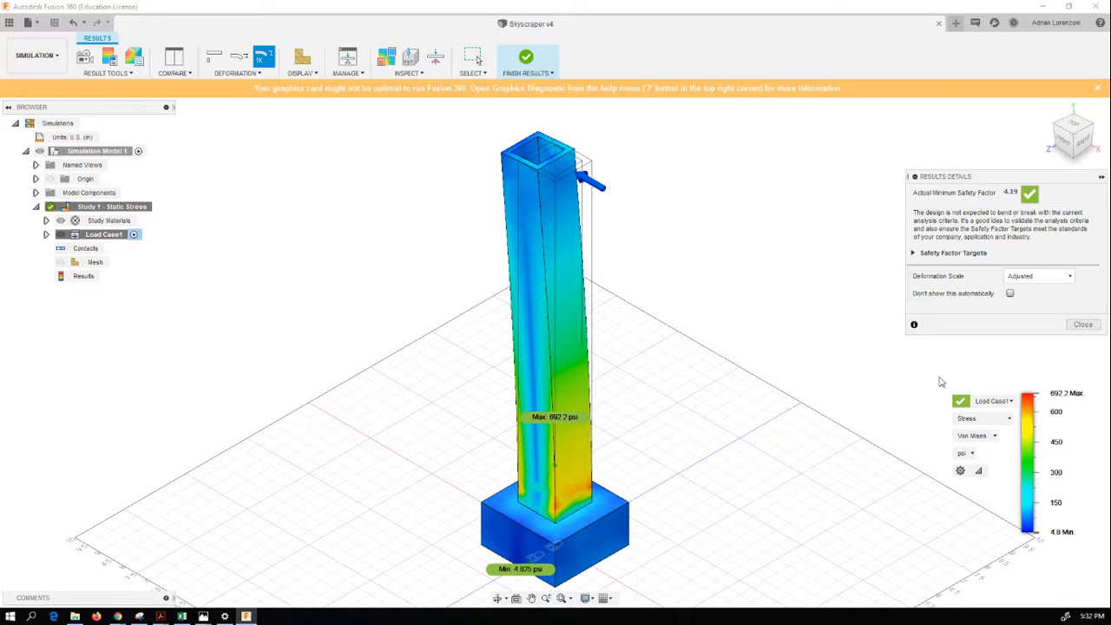
pyautogui.click(86, 58)
pyautogui.click(300, 303)
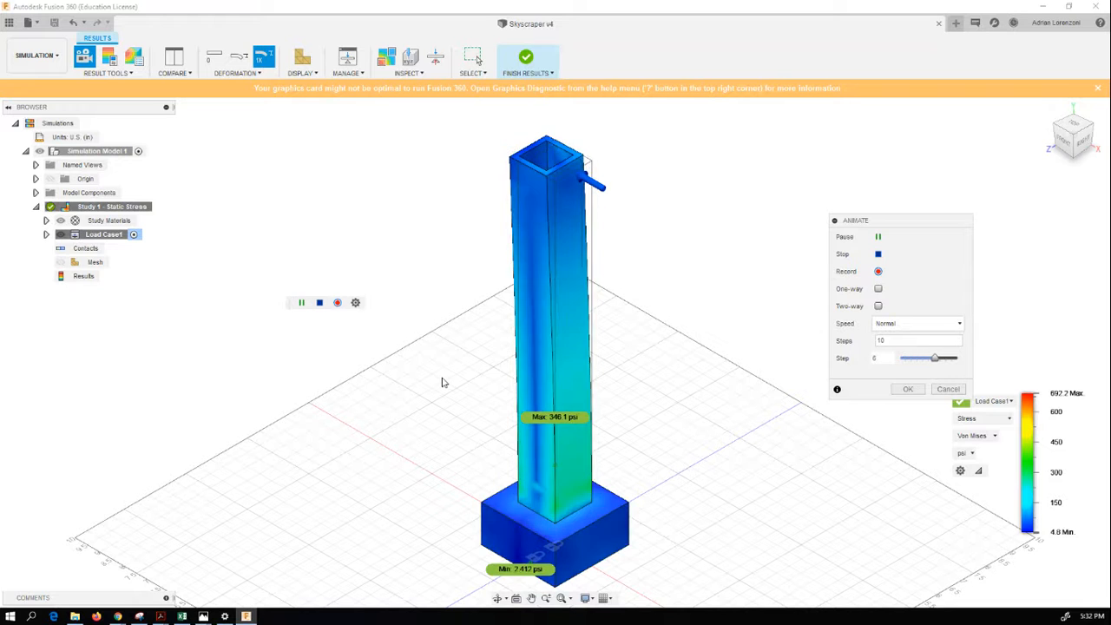
# Step: Switch the result plot to total Displacement and play the deformation animation
pyautogui.click(981, 420)
pyautogui.click(984, 471)
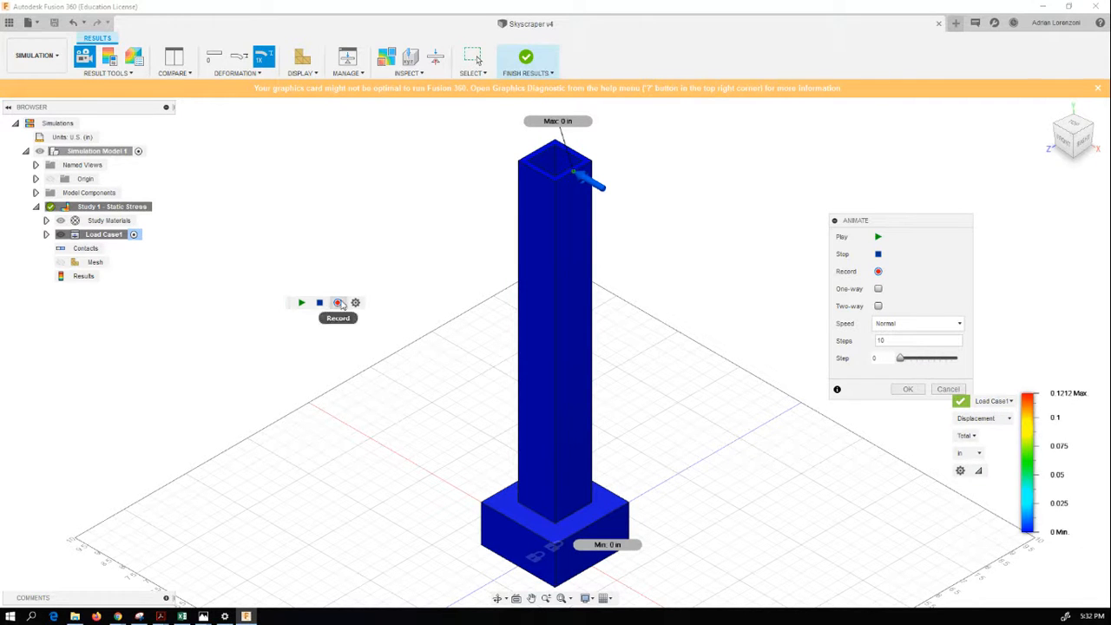
pyautogui.click(301, 302)
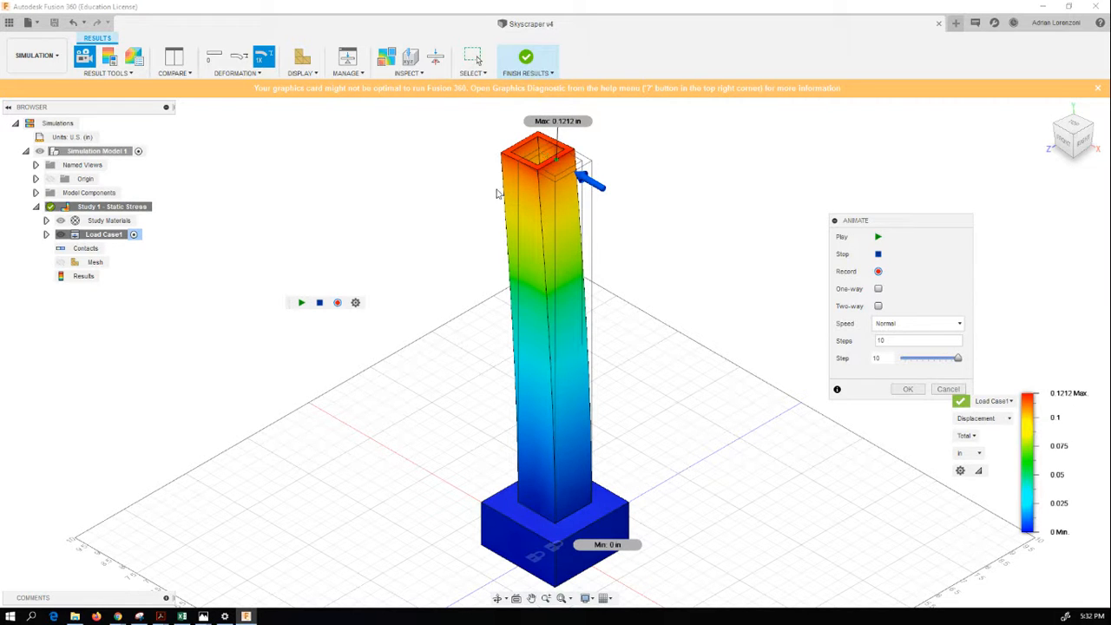
# Step: Switch the result plot to equivalent Strain and play its animation
pyautogui.click(1003, 420)
pyautogui.click(976, 484)
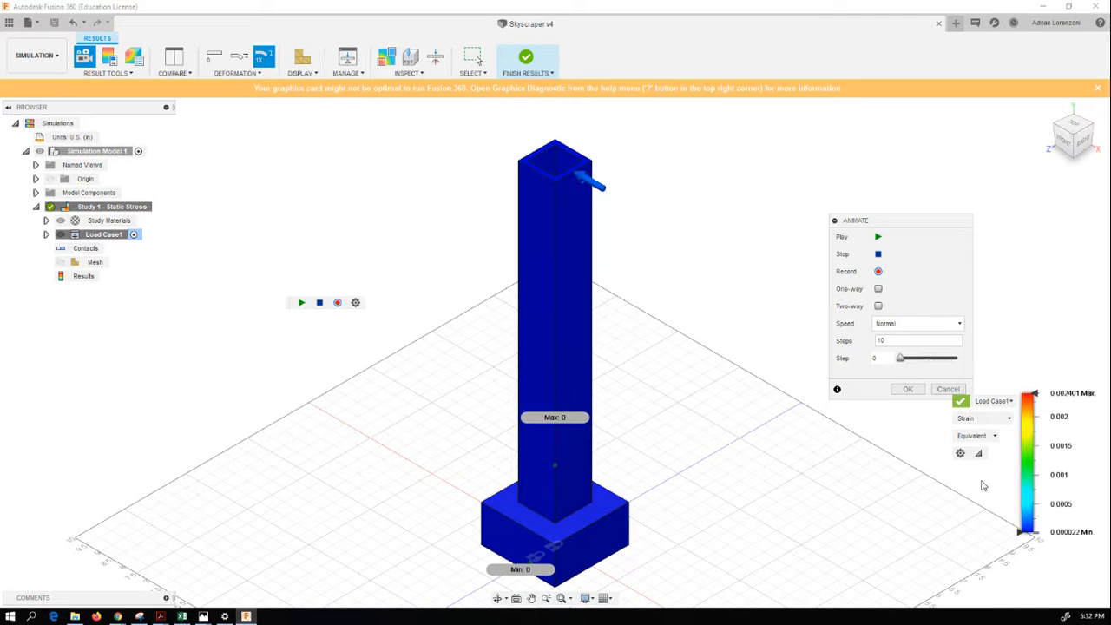
pyautogui.click(301, 302)
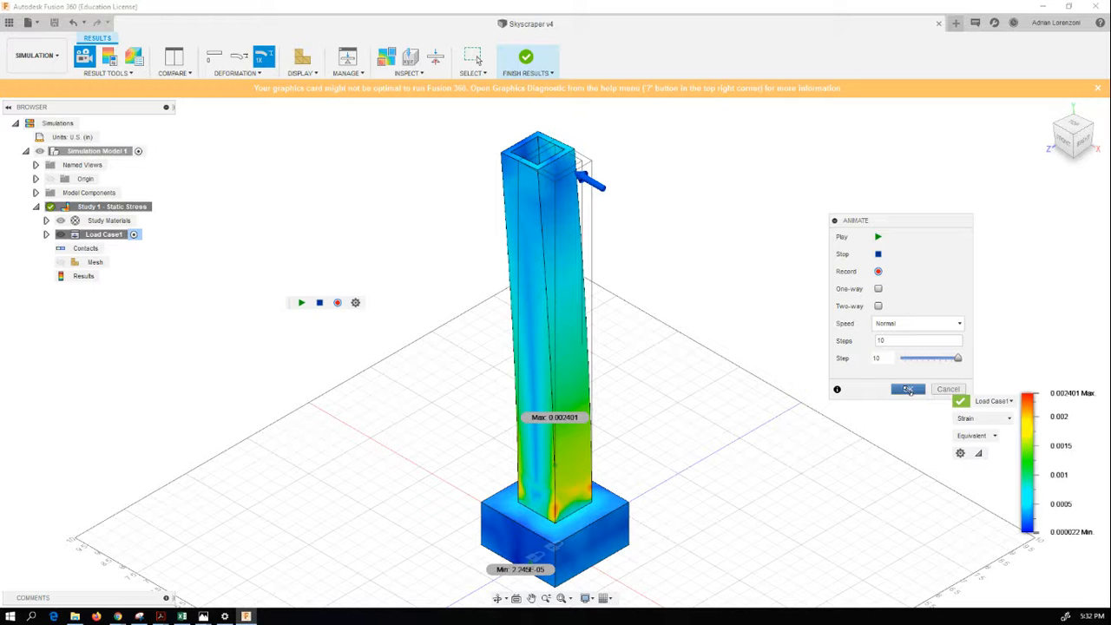
# Step: Close the strain animation and set the Fx component of the force on the tower's top edge to -30 lbforce
pyautogui.click(908, 390)
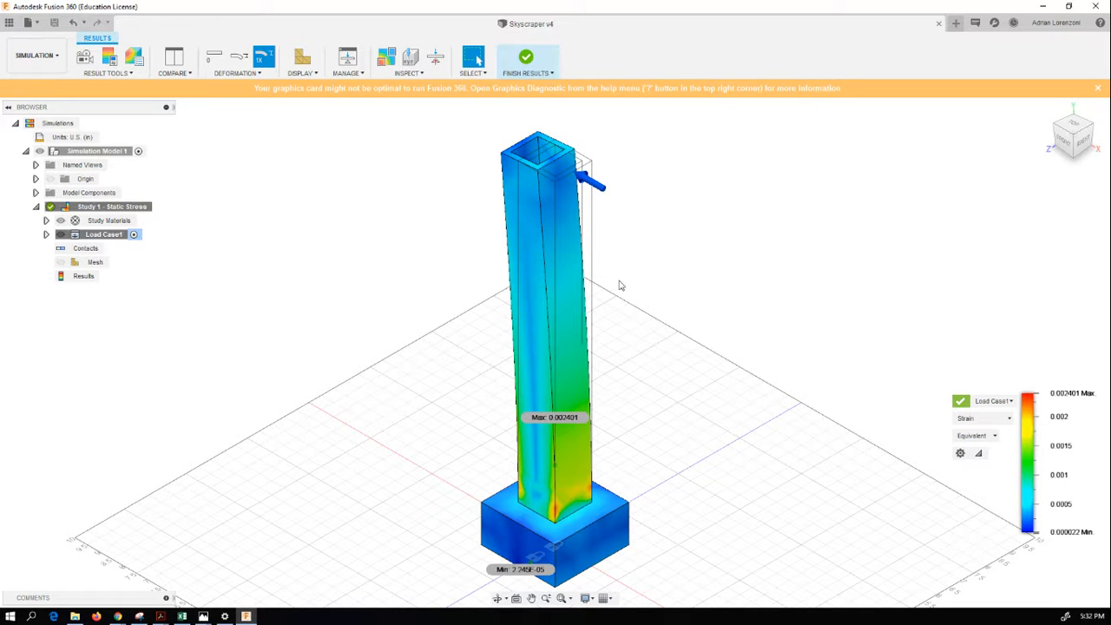
pyautogui.click(599, 189)
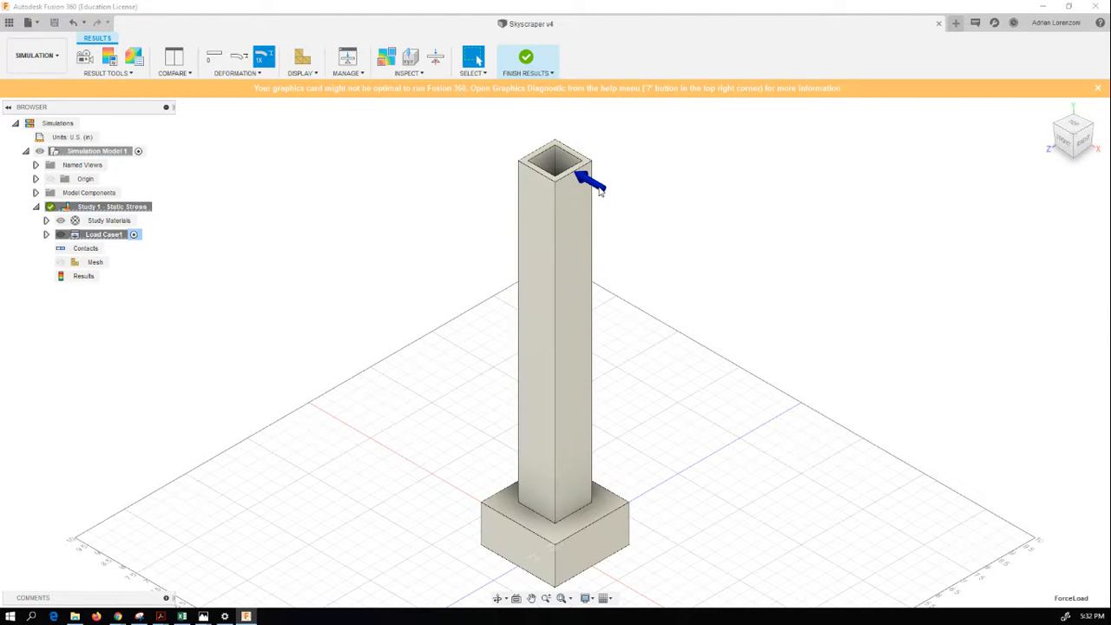
pyautogui.doubleClick(599, 189)
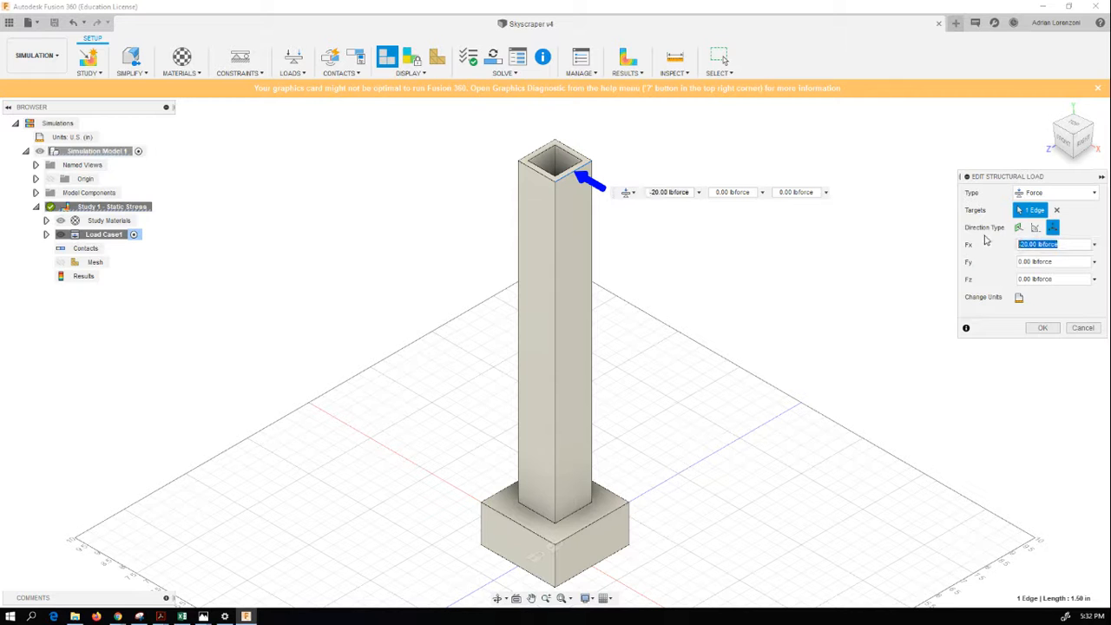
pyautogui.write('-30')
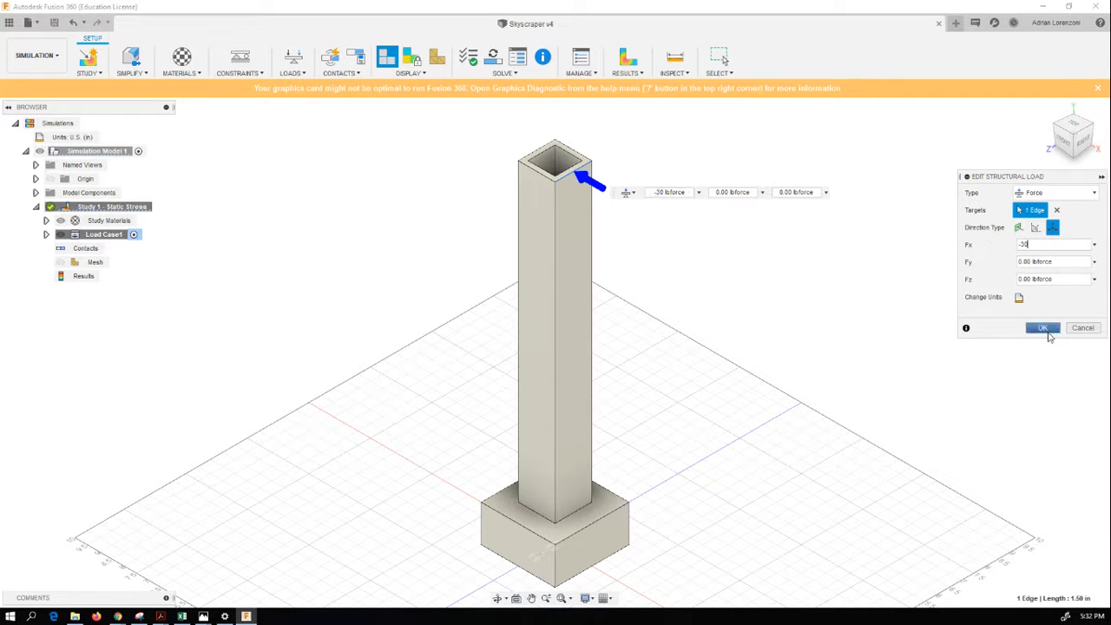
pyautogui.click(1043, 328)
# Step: Solve the static stress study on the cloud again with the edited load and close the job status once it completes
pyautogui.click(493, 59)
pyautogui.click(707, 451)
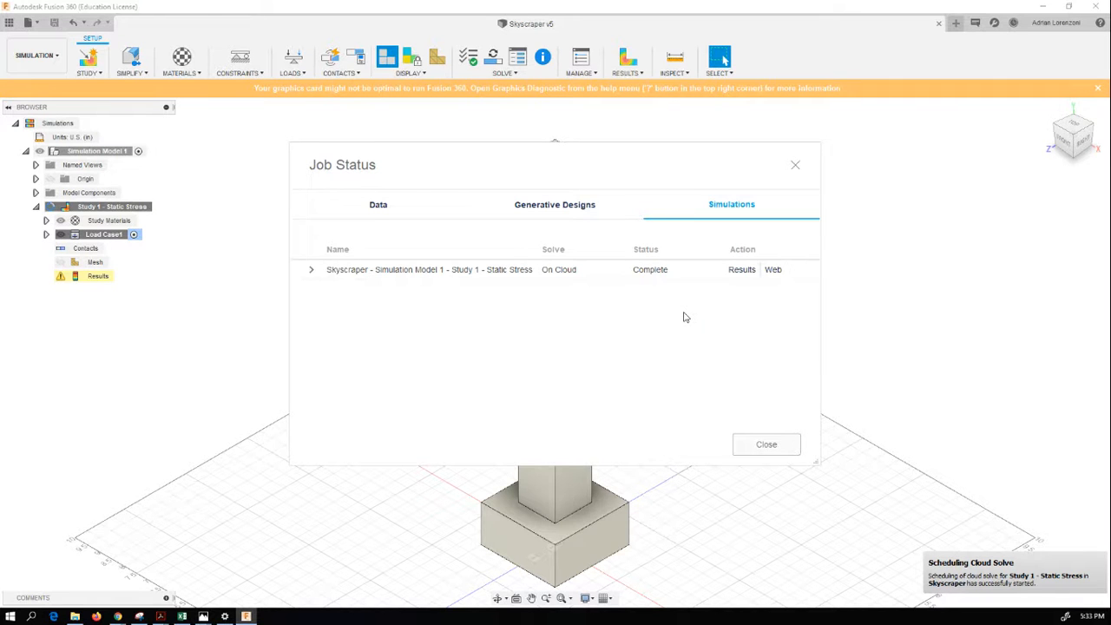
pyautogui.click(767, 452)
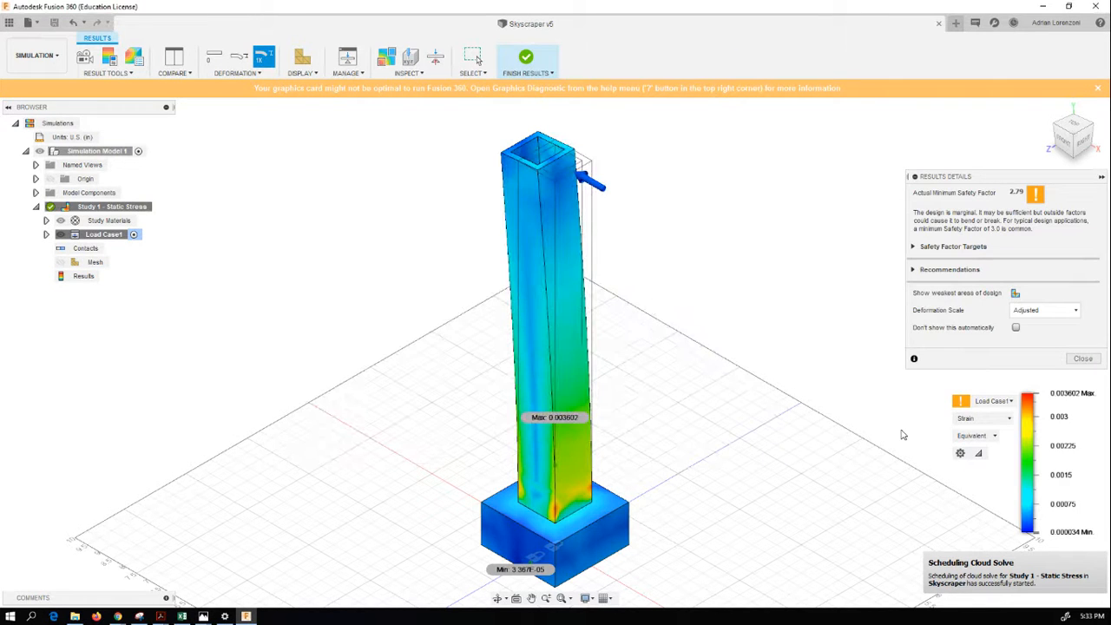
# Step: Switch the result plot from Strain to Von Mises Stress, review it, and finish the results
pyautogui.click(973, 419)
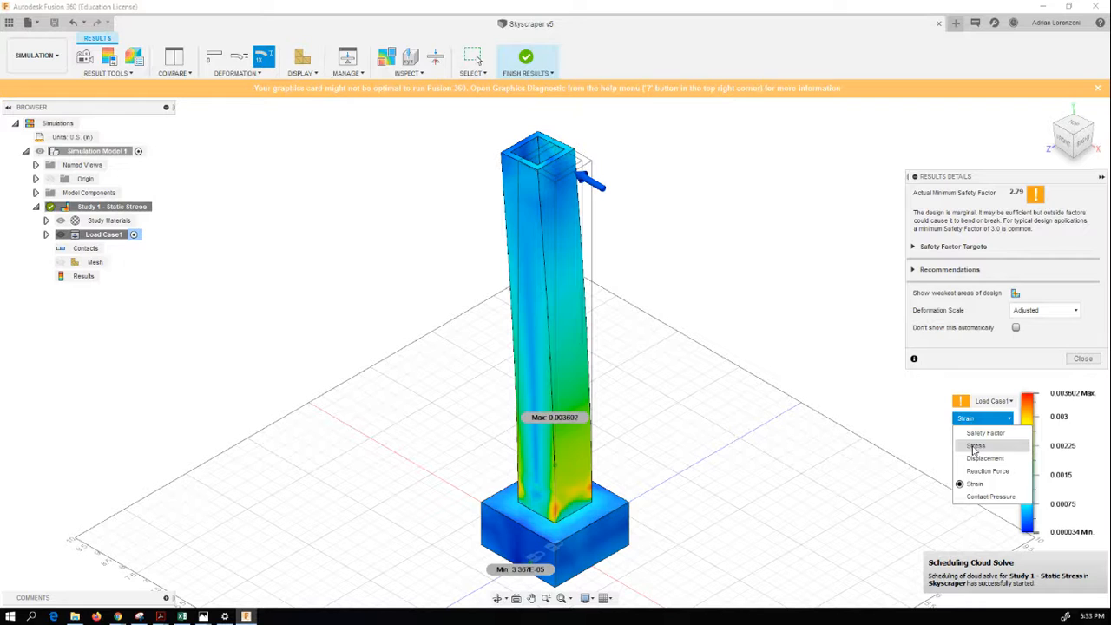
pyautogui.click(971, 443)
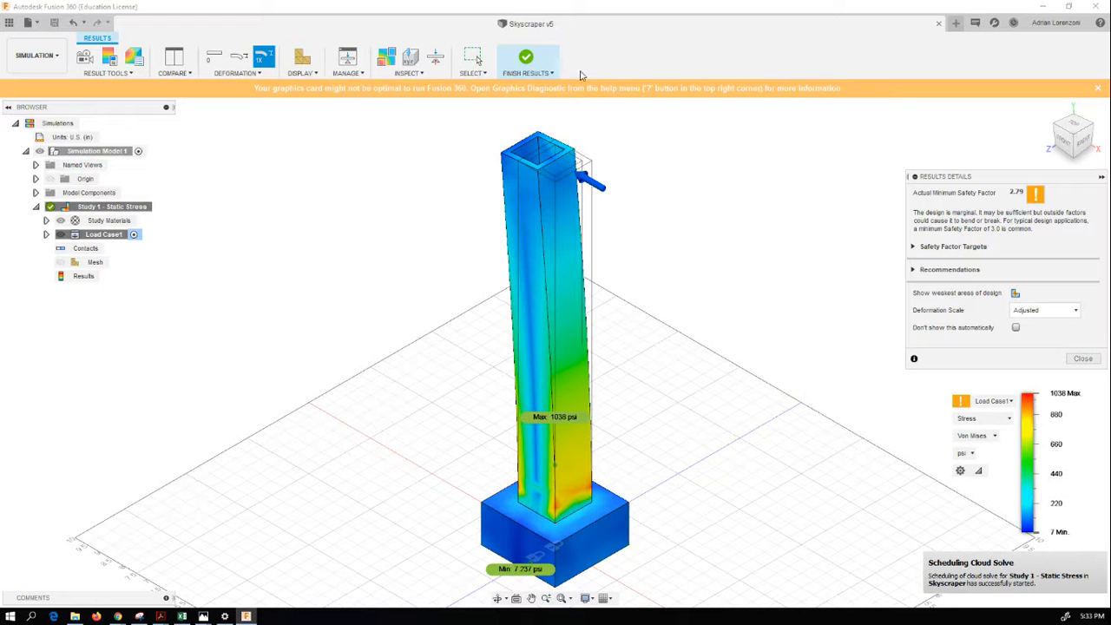
pyautogui.click(527, 60)
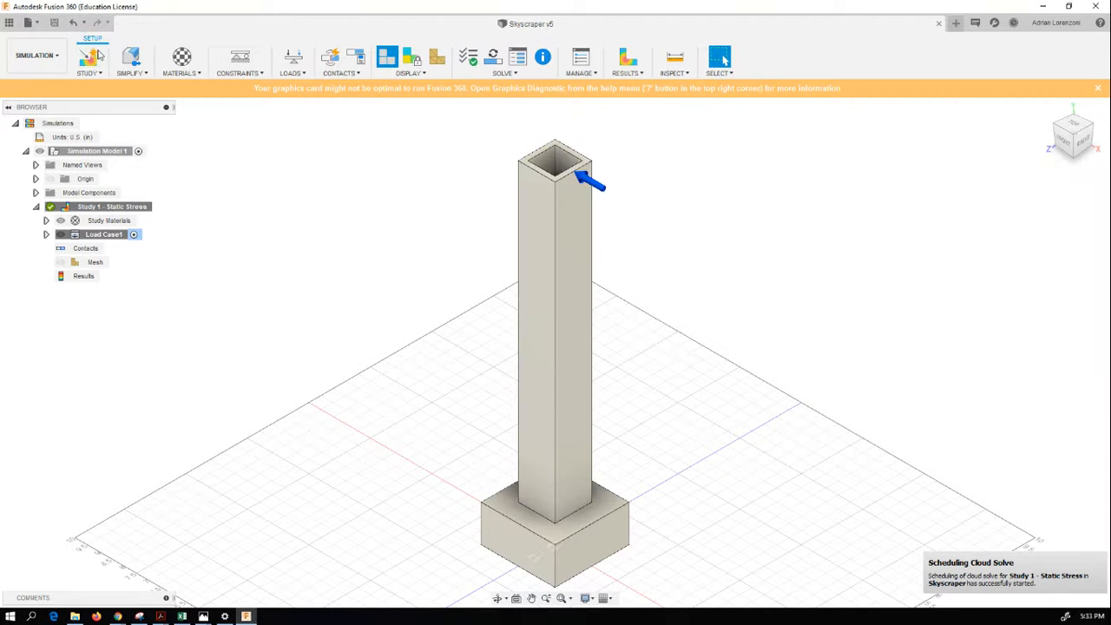
# Step: Return to the Design workspace and set the thickness user parameter to 0.1 in
pyautogui.click(36, 56)
pyautogui.click(47, 84)
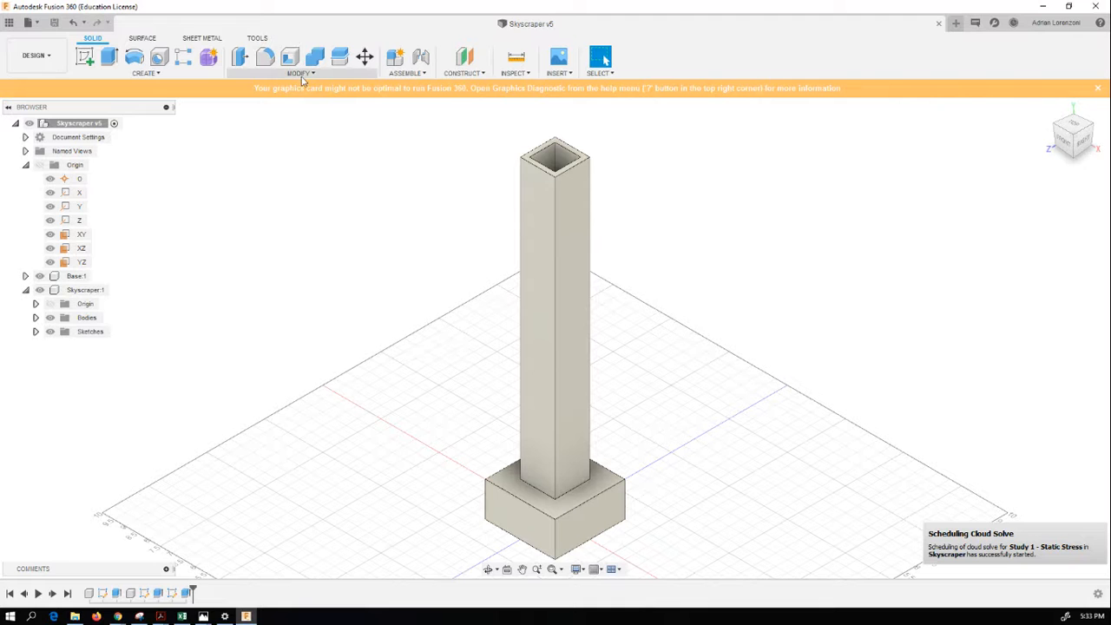
pyautogui.click(299, 73)
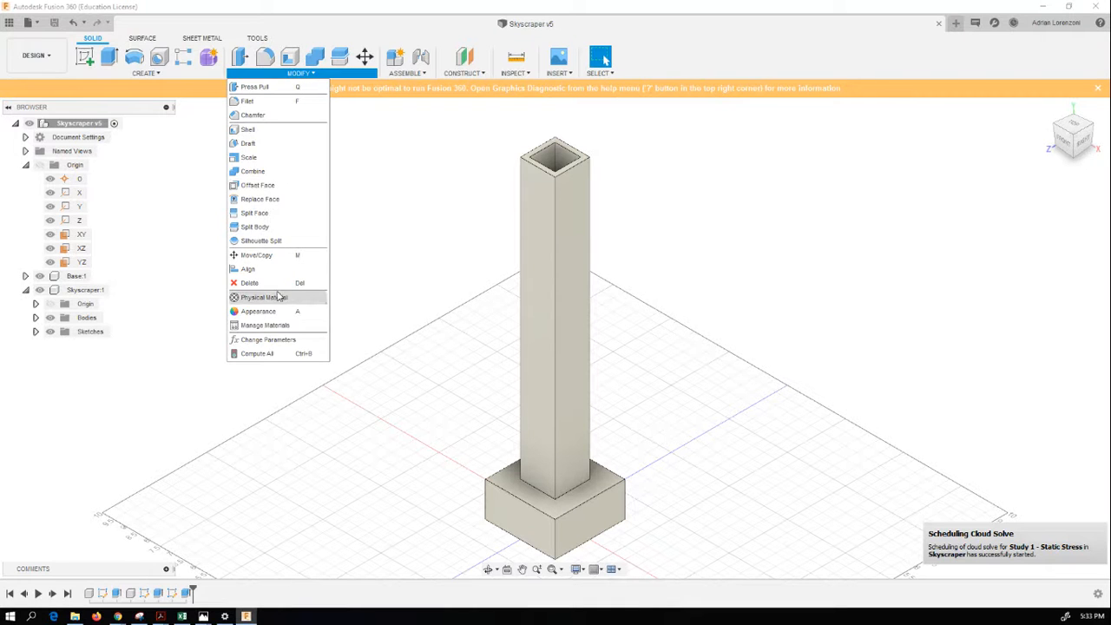
pyautogui.click(274, 345)
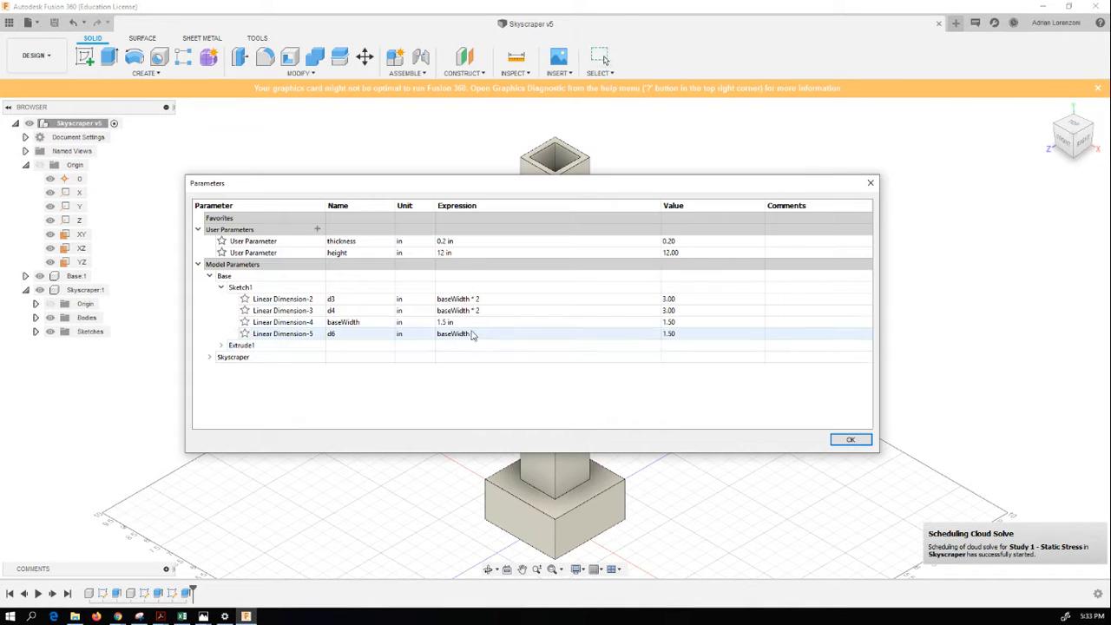
pyautogui.click(457, 242)
pyautogui.write('0.1')
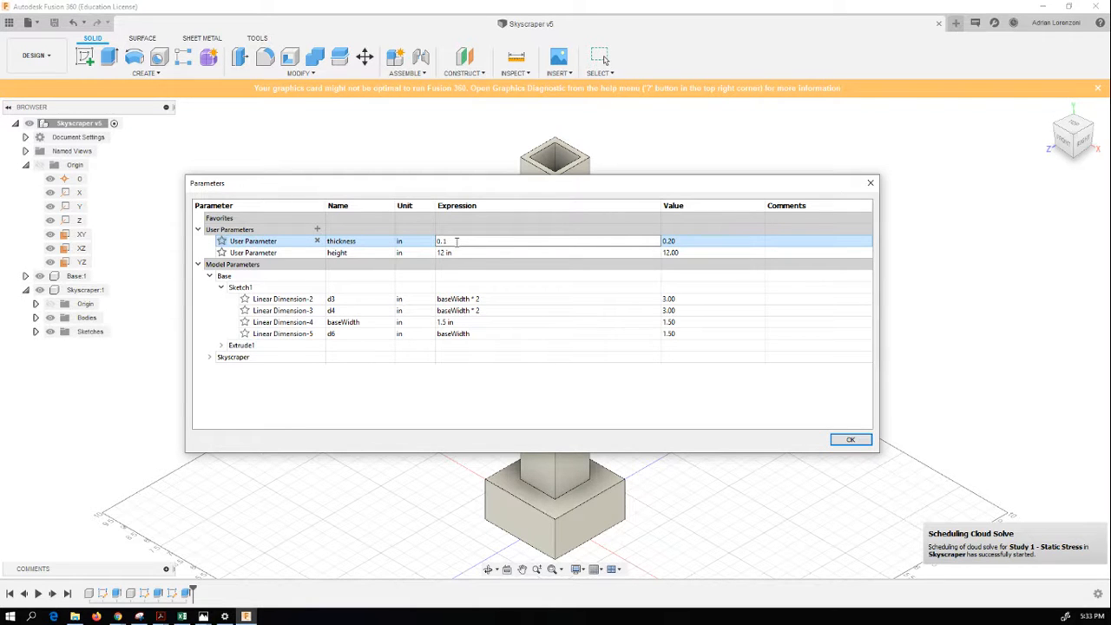
pyautogui.press('Return')
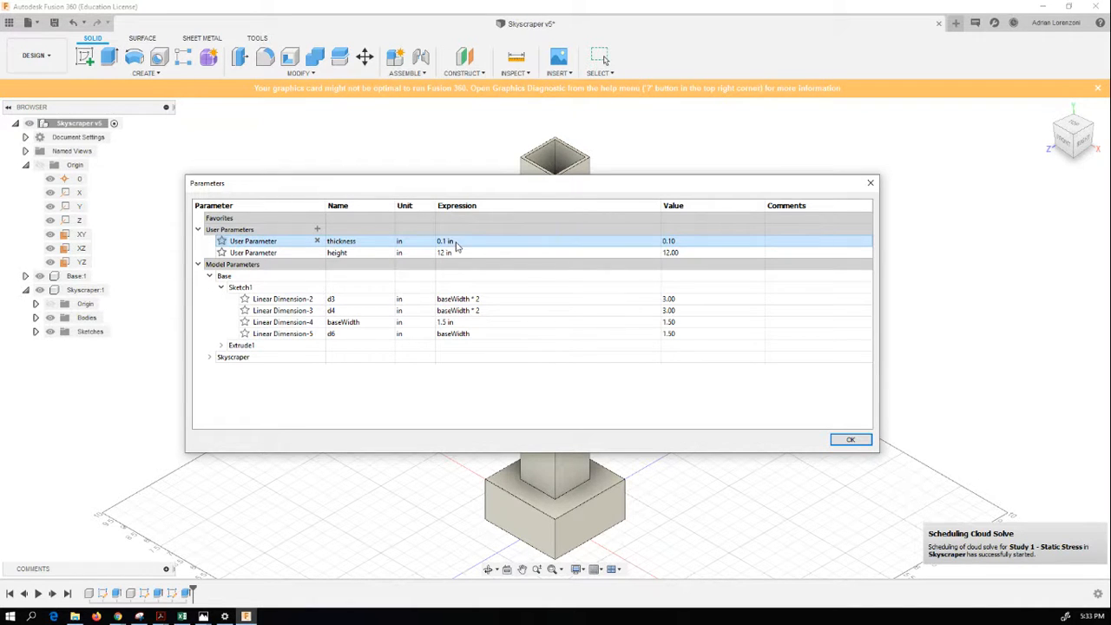
pyautogui.click(850, 441)
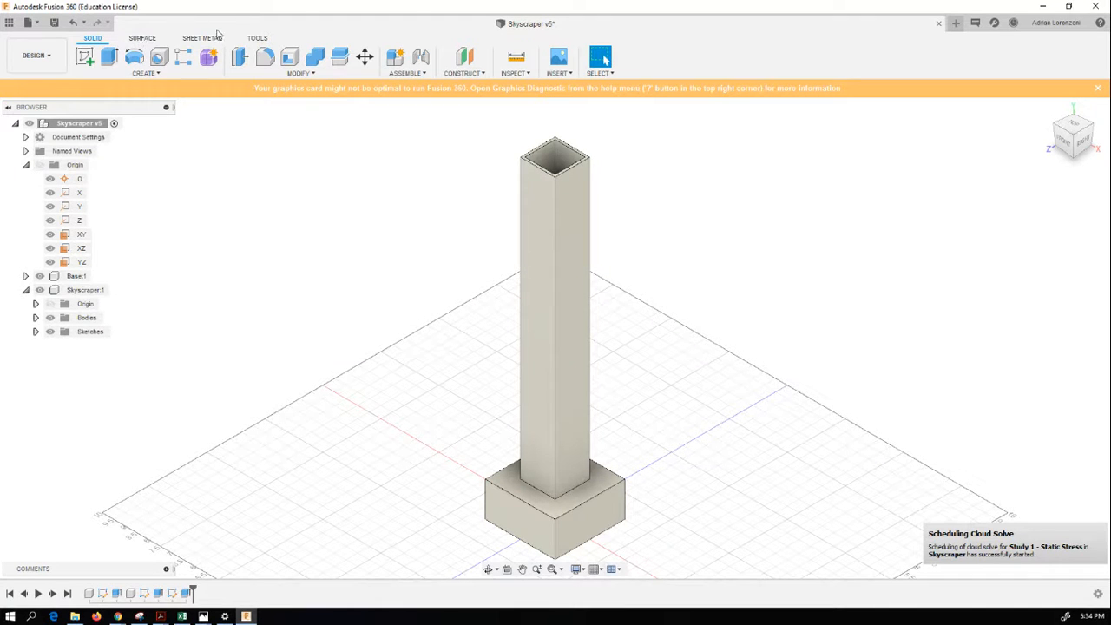
# Step: Save the thinner-walled design as a new version with the description "User Saved"
pyautogui.click(38, 61)
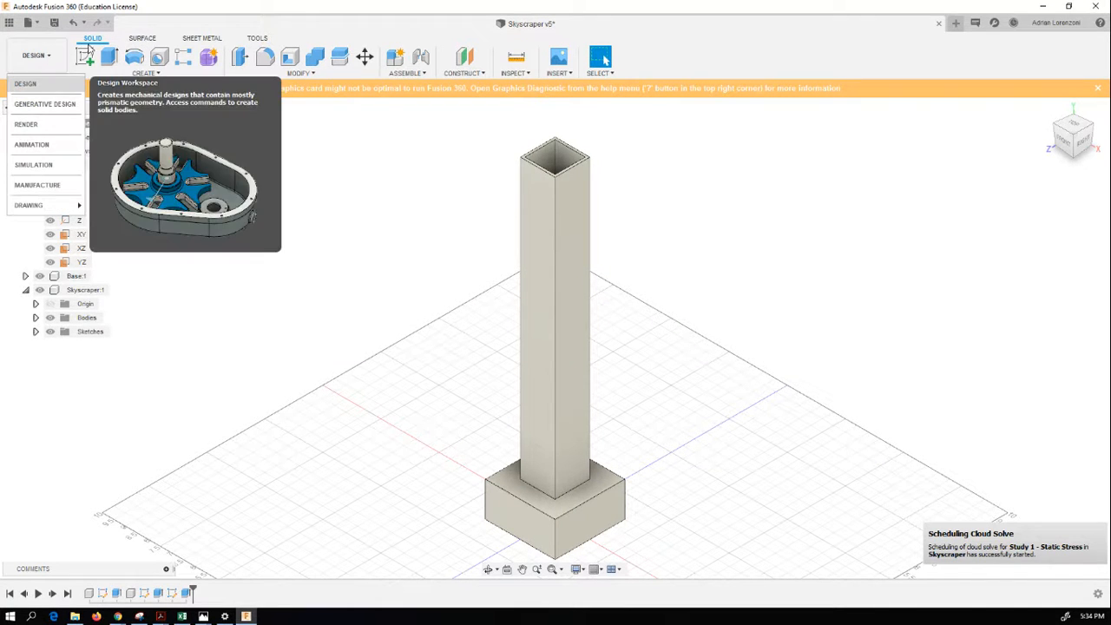
pyautogui.click(54, 22)
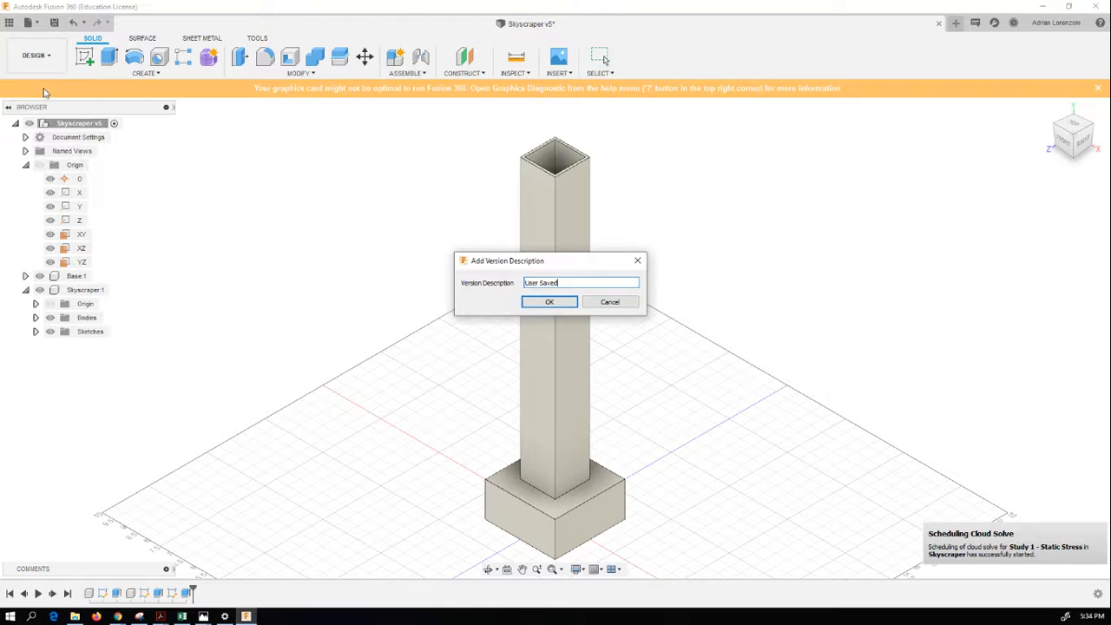
pyautogui.click(550, 301)
# Step: Go back to the Simulation workspace, re-solve the static stress study on the cloud, and close the job status
pyautogui.click(36, 57)
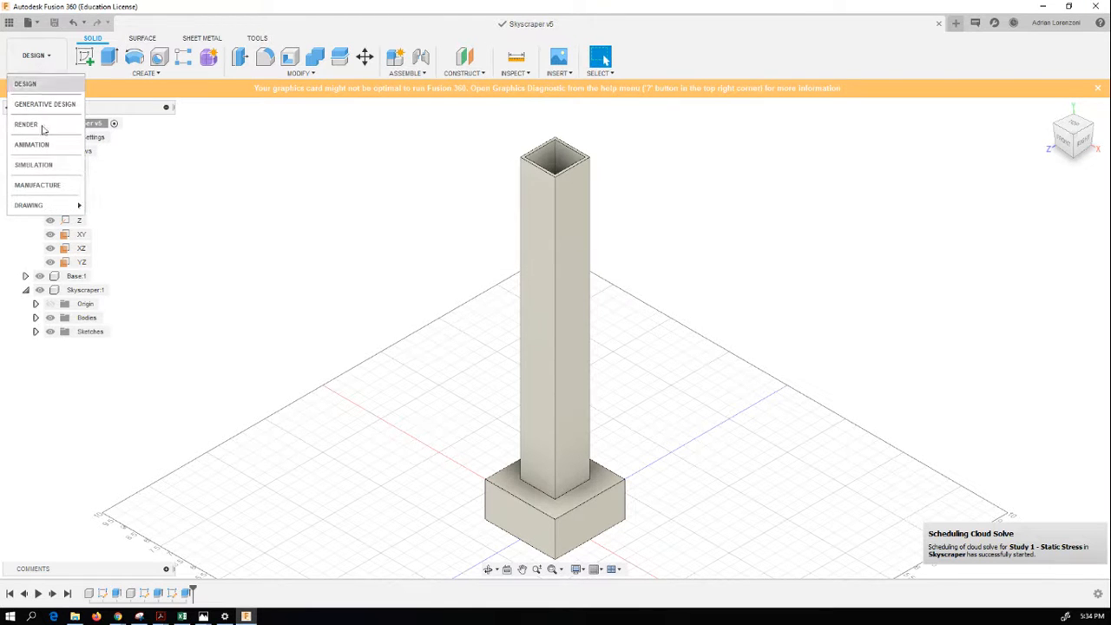
pyautogui.click(38, 166)
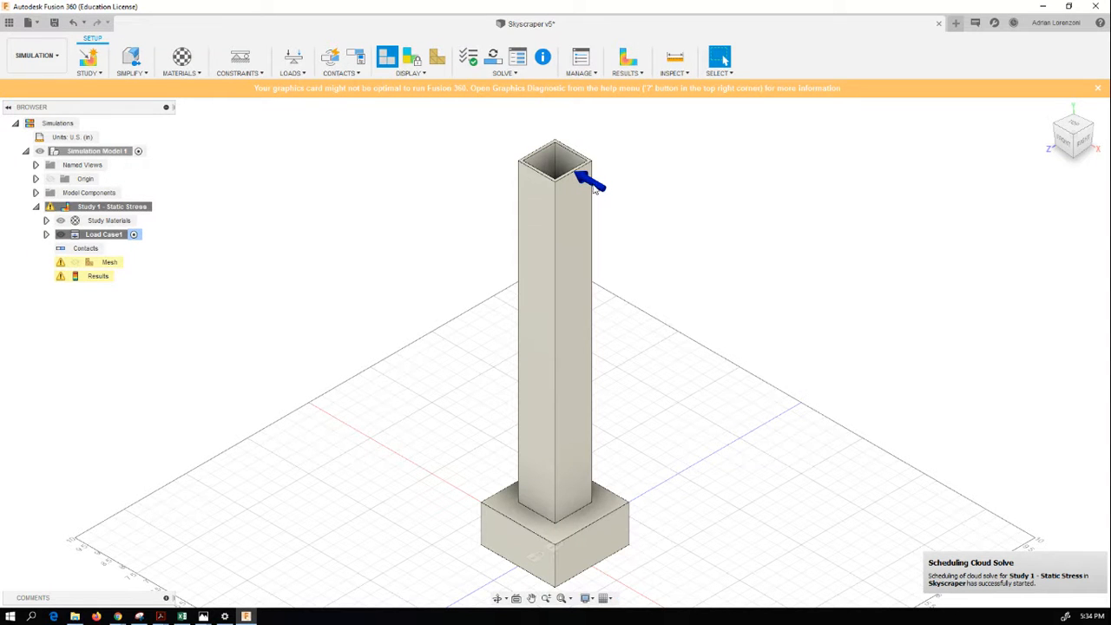
pyautogui.click(492, 57)
pyautogui.click(718, 449)
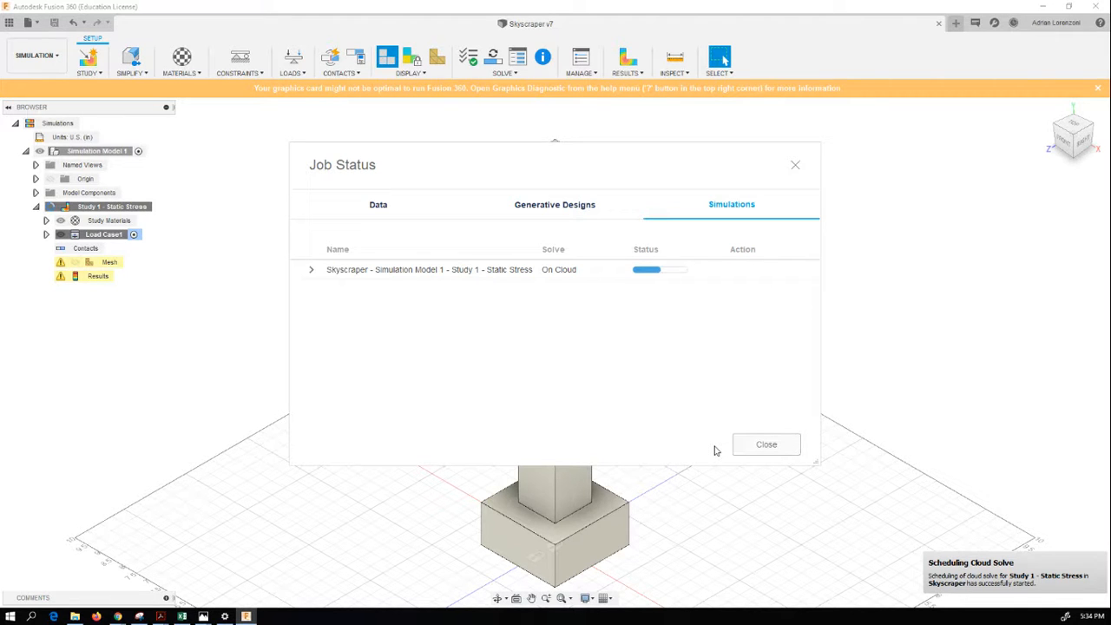
pyautogui.click(764, 444)
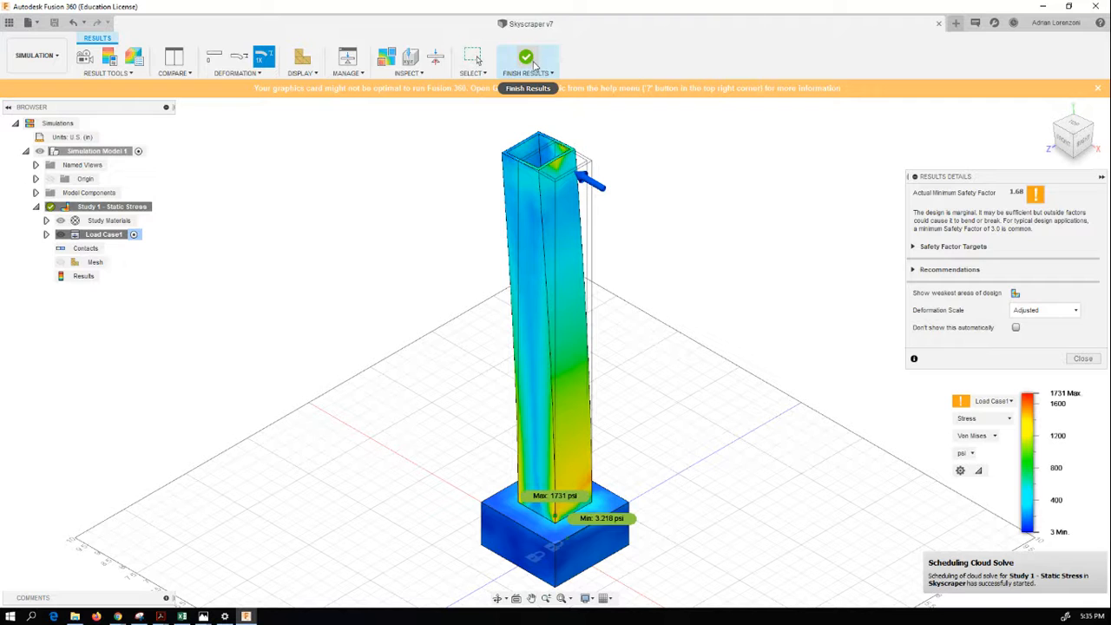
# Step: Finish the stress results and return to the Design workspace
pyautogui.click(531, 61)
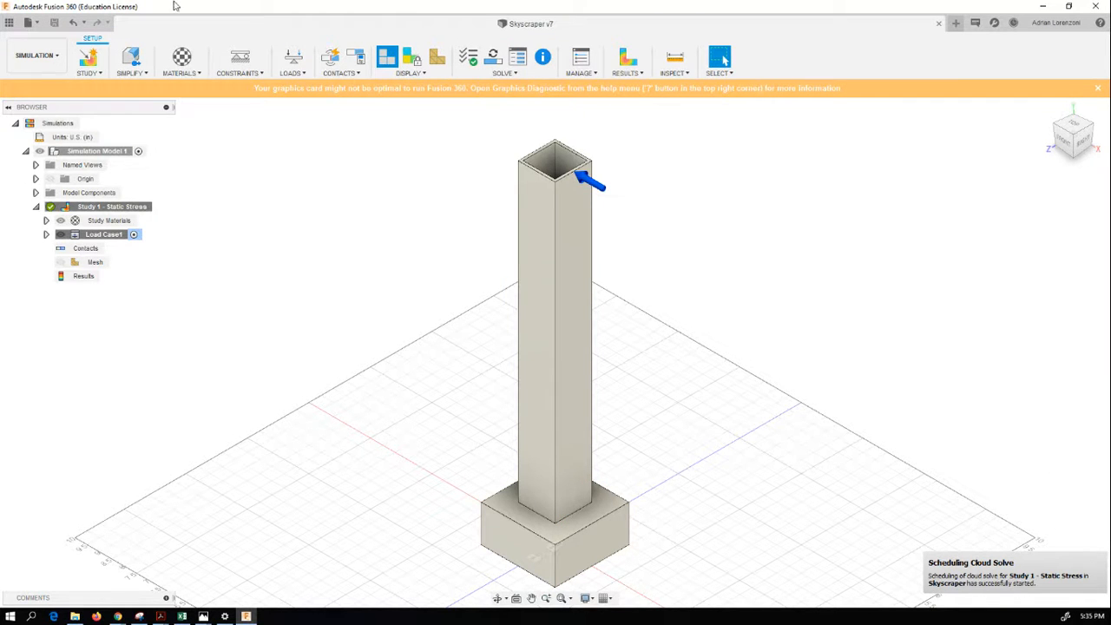
pyautogui.click(35, 55)
pyautogui.click(30, 91)
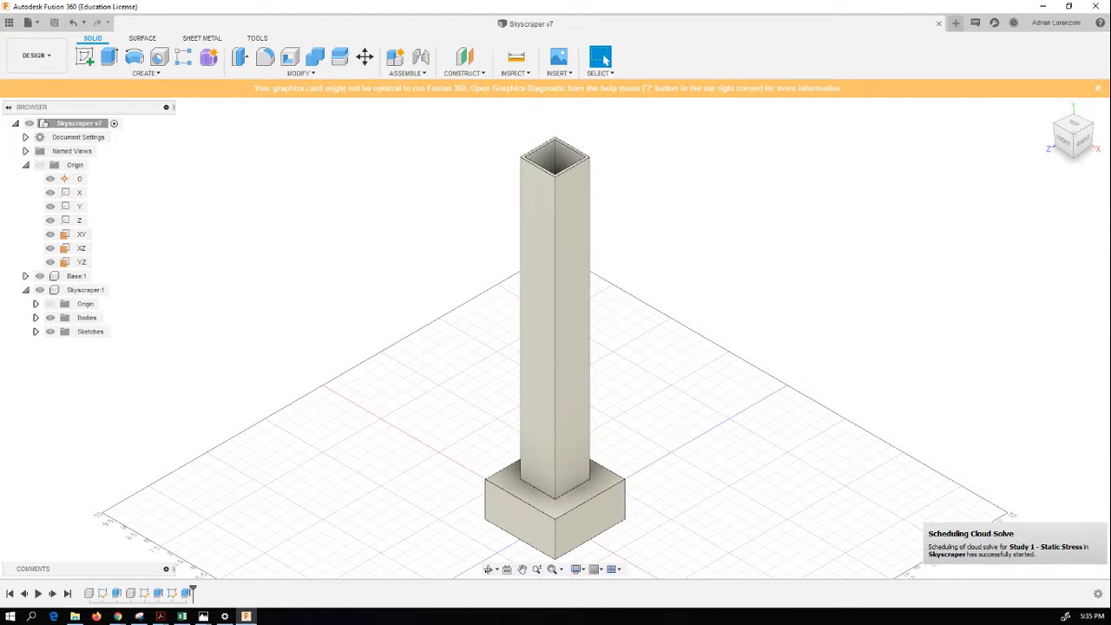
pyautogui.hotkey('alt', 'Tab')
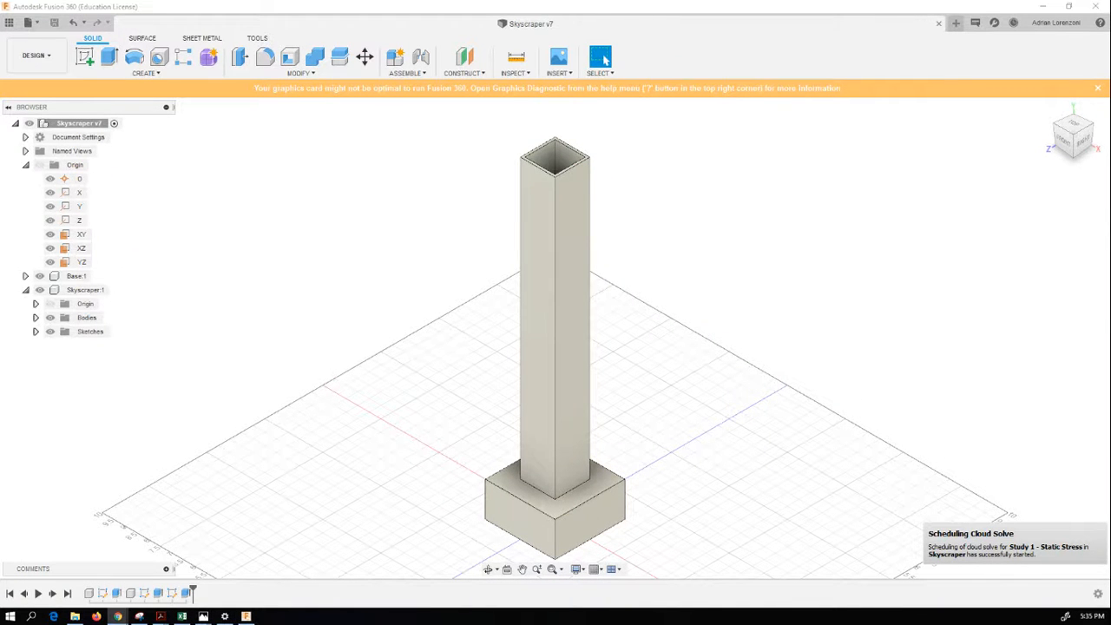